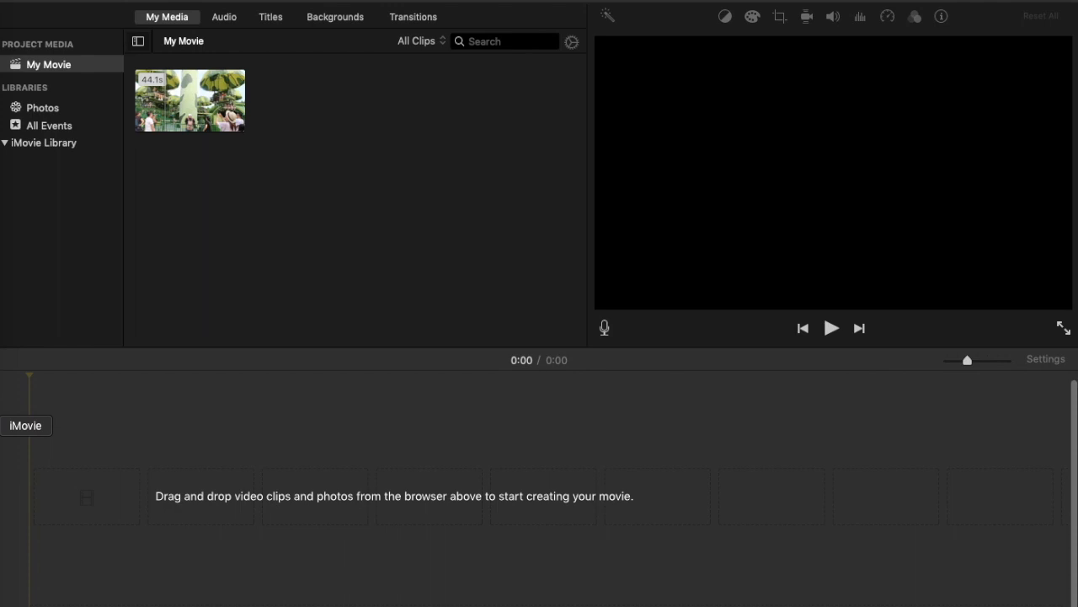
Switch to the Apple iMovie page in Safari and examine its download options for iOS and macOS
{"action": "right_click", "coordinate": [4, 383]}
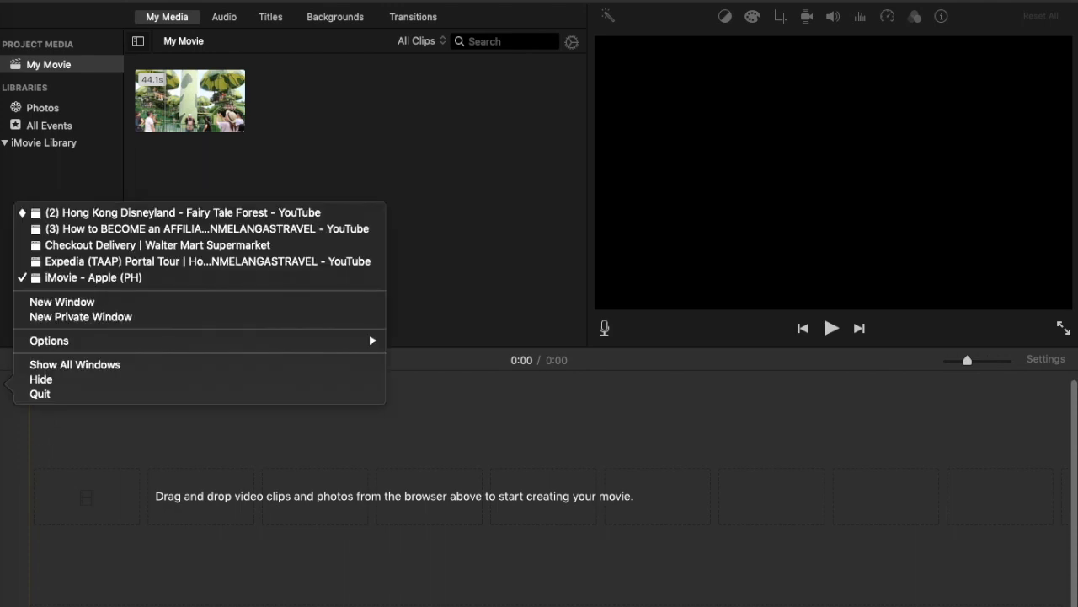
{"action": "left_click", "coordinate": [84, 278]}
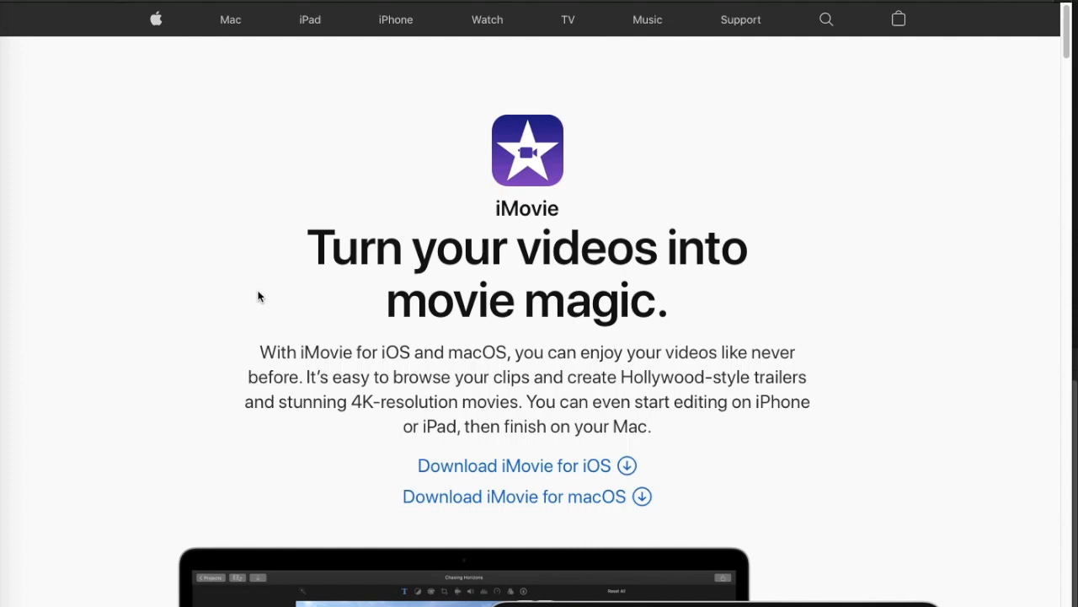
{"action": "scroll", "coordinate": [523, 353], "scroll_direction": "down", "scroll_amount": 5}
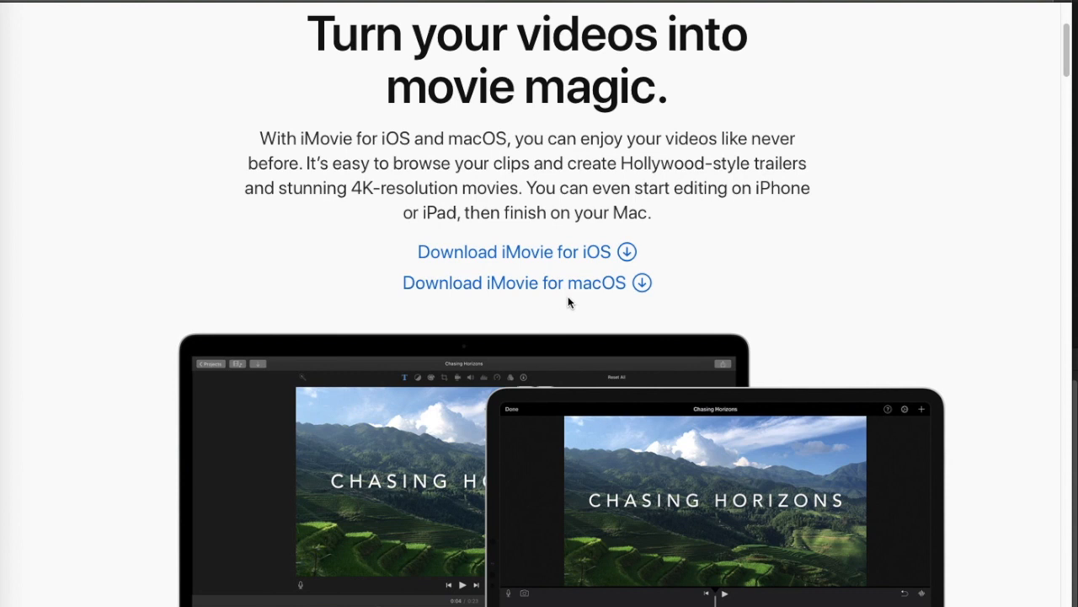
{"action": "scroll", "coordinate": [569, 298], "scroll_direction": "down", "scroll_amount": 6}
{"action": "scroll", "coordinate": [569, 299], "scroll_direction": "up", "scroll_amount": 5}
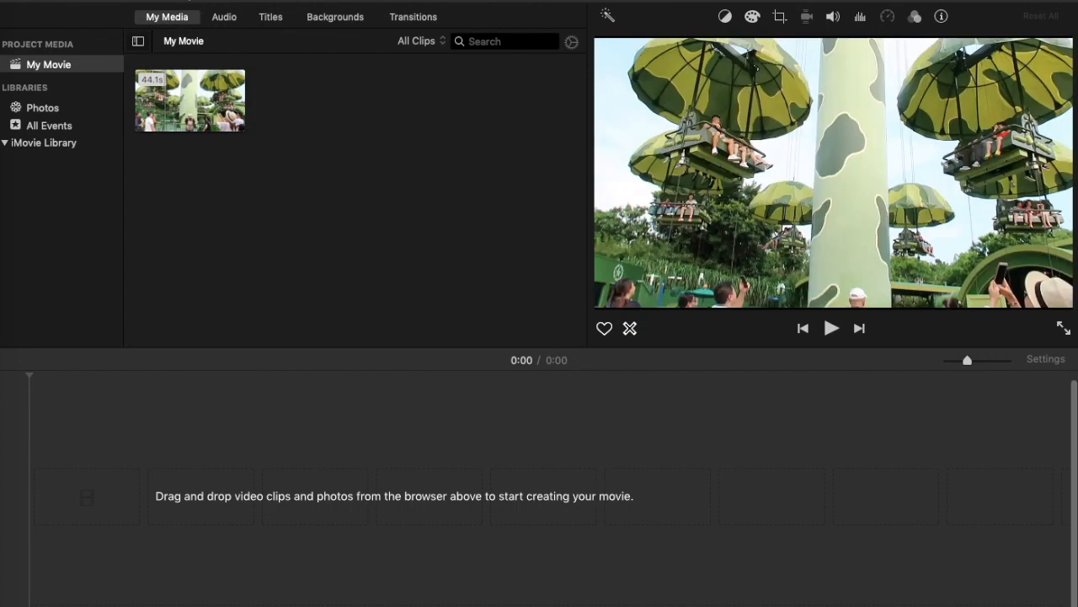
Examine the import window for bringing video from a camera or folder into the project, and close it
{"action": "left_click", "coordinate": [173, 118]}
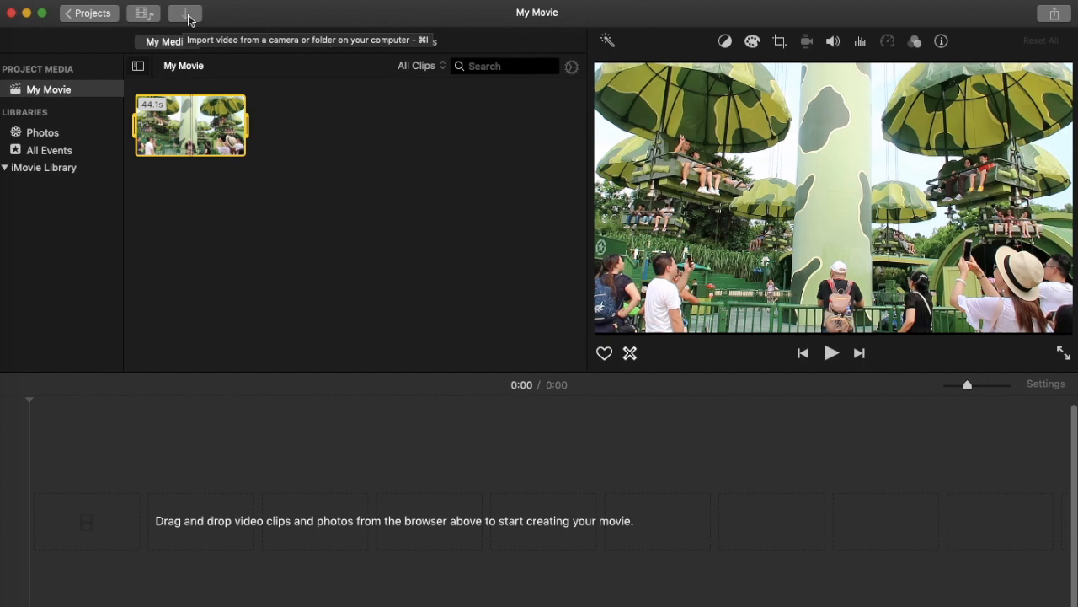
{"action": "left_click", "coordinate": [190, 19]}
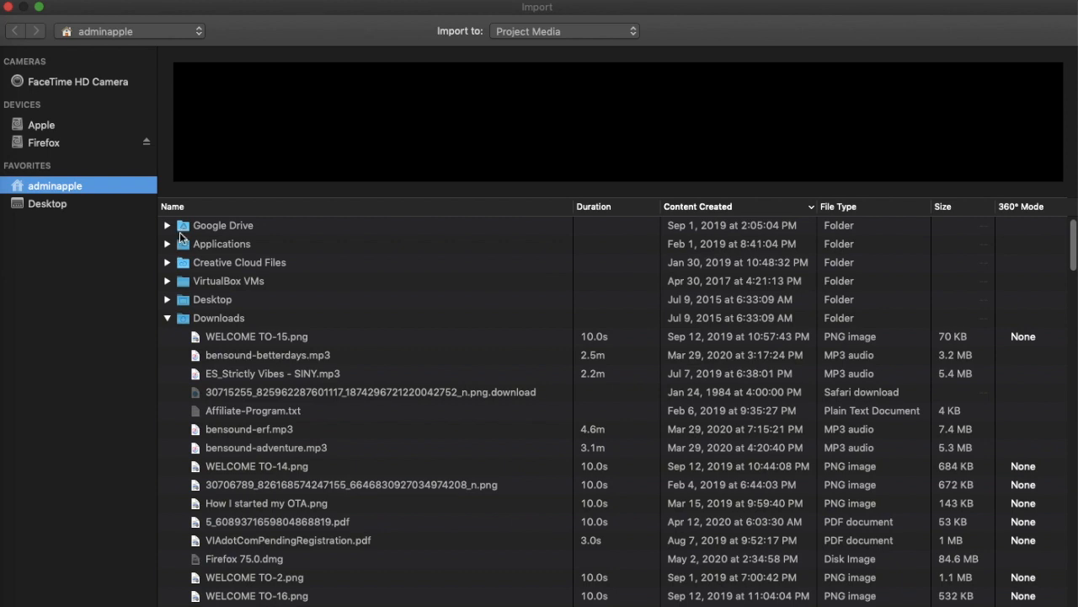
{"action": "left_click", "coordinate": [8, 6]}
{"action": "left_click_drag", "start_coordinate": [311, 147], "coordinate": [135, 106]}
{"action": "left_click", "coordinate": [316, 224]}
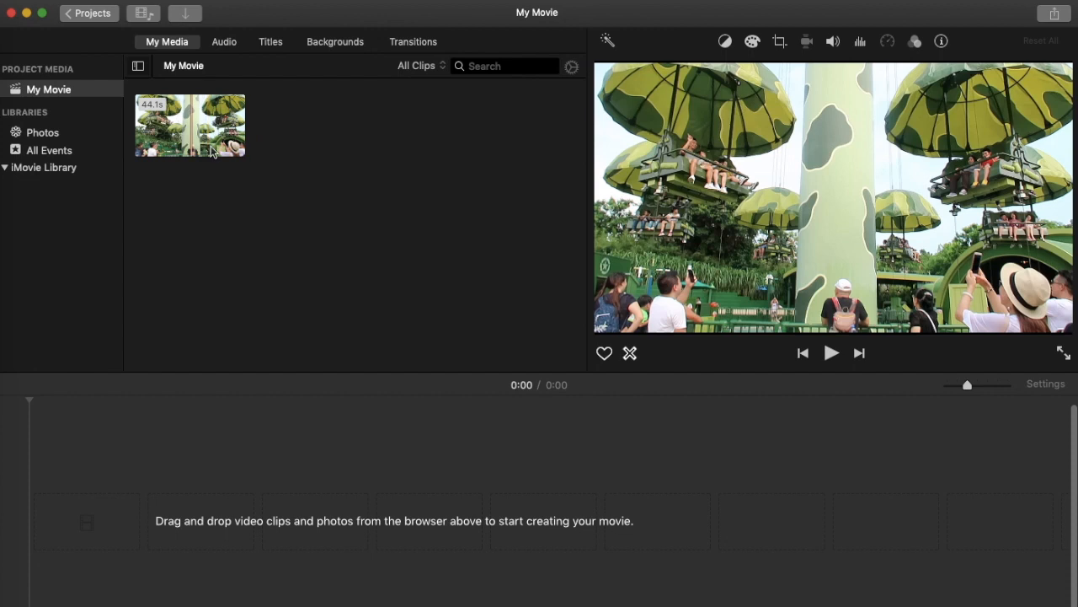
{"action": "left_click", "coordinate": [314, 155]}
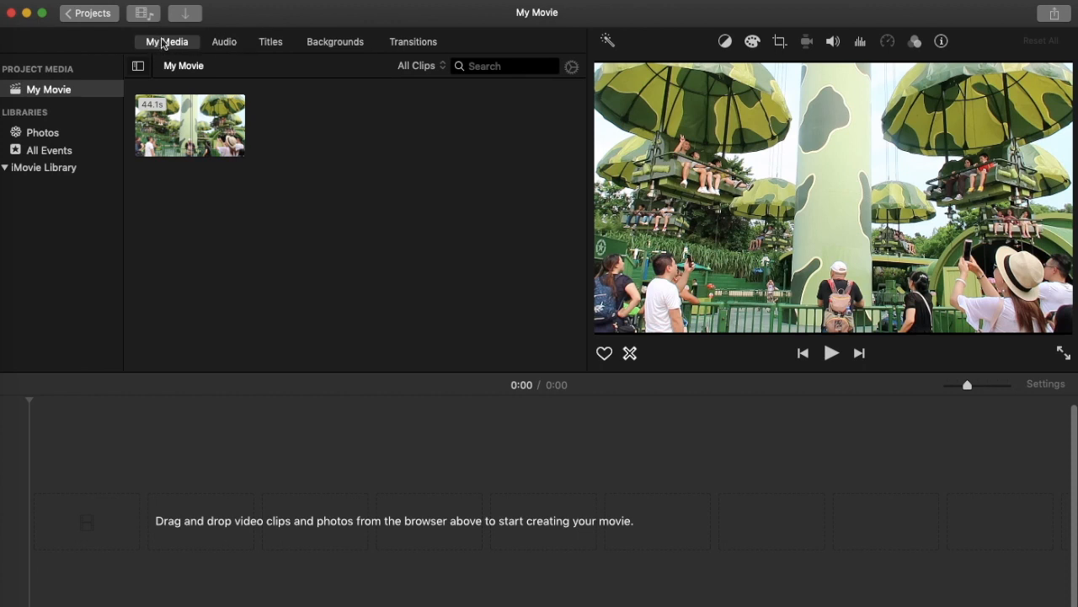
Examine the available audio sources, including the sound effect categories and the iTunes music list
{"action": "left_click", "coordinate": [223, 48]}
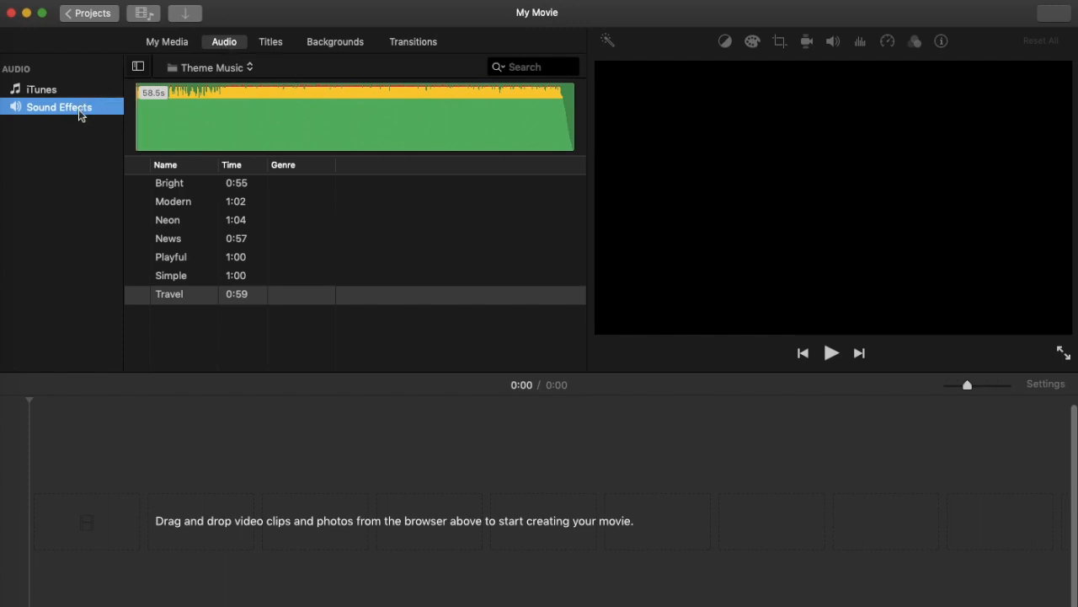
{"action": "left_click", "coordinate": [238, 92]}
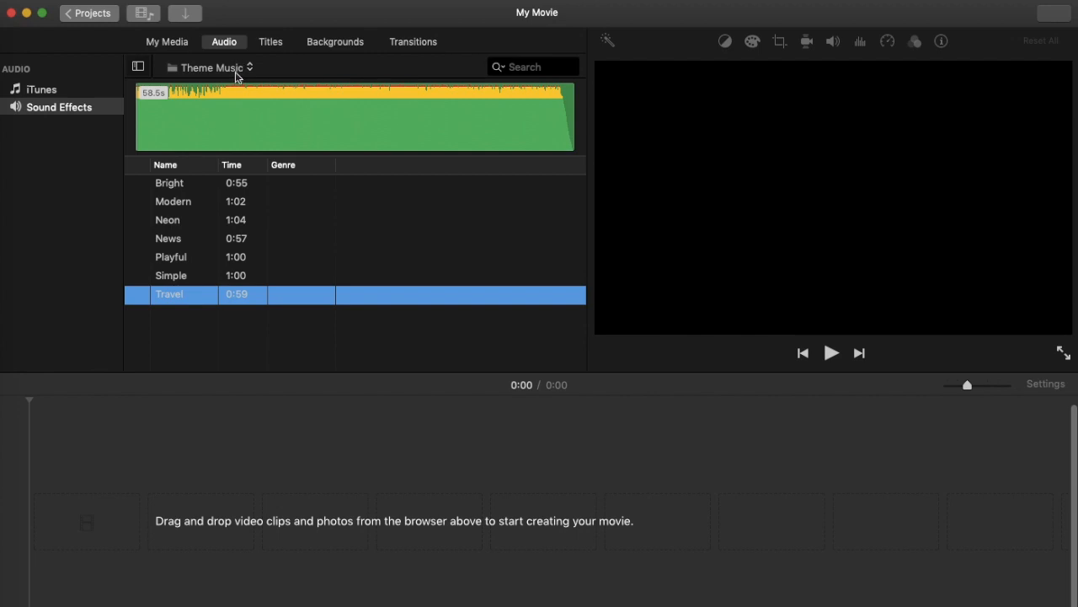
{"action": "left_click", "coordinate": [237, 71]}
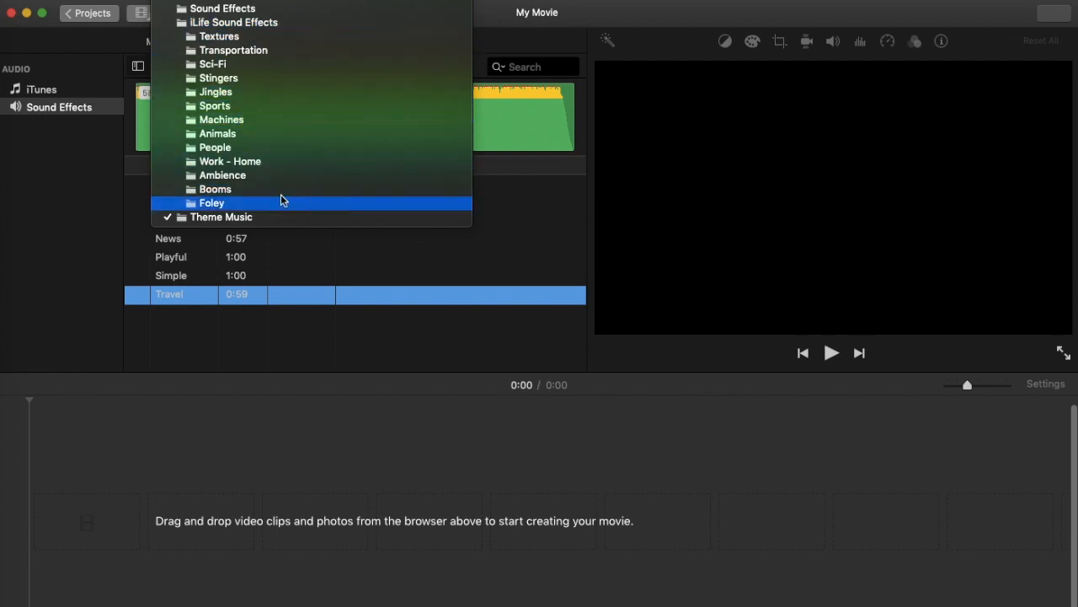
{"action": "left_click", "coordinate": [68, 183]}
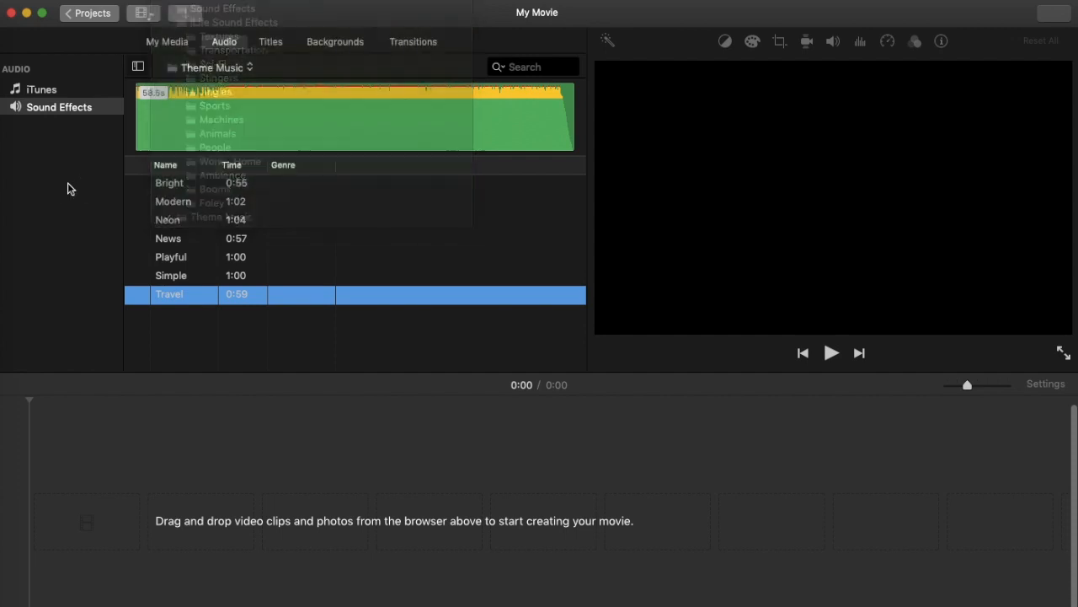
{"action": "left_click", "coordinate": [62, 90]}
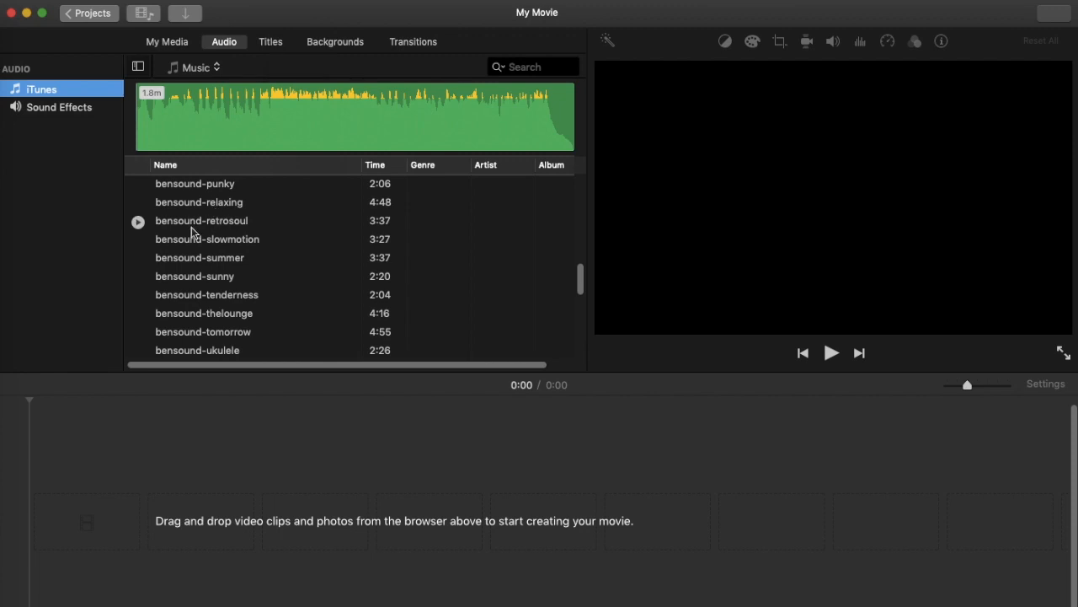
Preview the title styles from Standard to Reveal Lower Third, plus Focus
{"action": "left_click", "coordinate": [271, 42]}
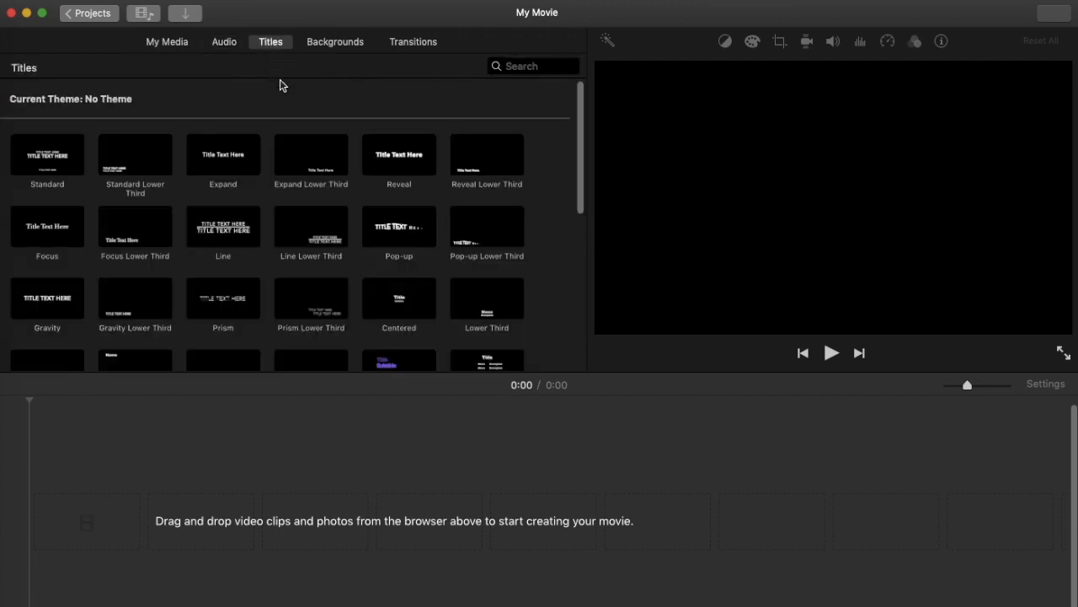
{"action": "left_click", "coordinate": [67, 157]}
{"action": "left_click", "coordinate": [138, 165]}
{"action": "left_click", "coordinate": [237, 156]}
{"action": "left_click", "coordinate": [305, 157]}
{"action": "left_click", "coordinate": [369, 160]}
{"action": "left_click", "coordinate": [488, 174]}
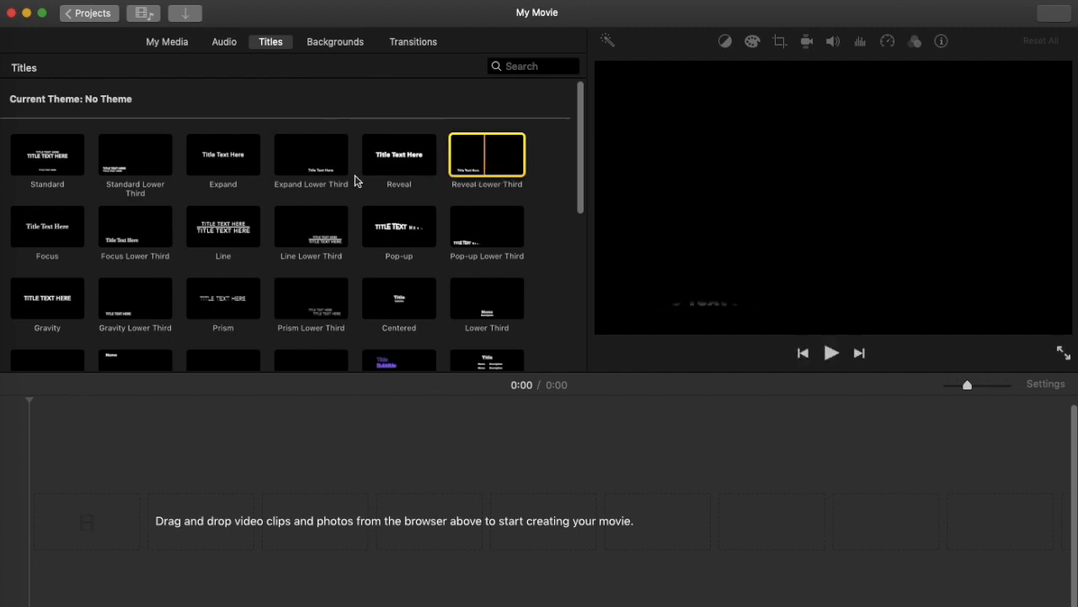
{"action": "left_click", "coordinate": [68, 232]}
Preview the decorative title styles Lens Flare, Pull Focus, Boogie Lights, Pixie Dust and Organic Main
{"action": "scroll", "coordinate": [175, 234], "scroll_direction": "down", "scroll_amount": 10}
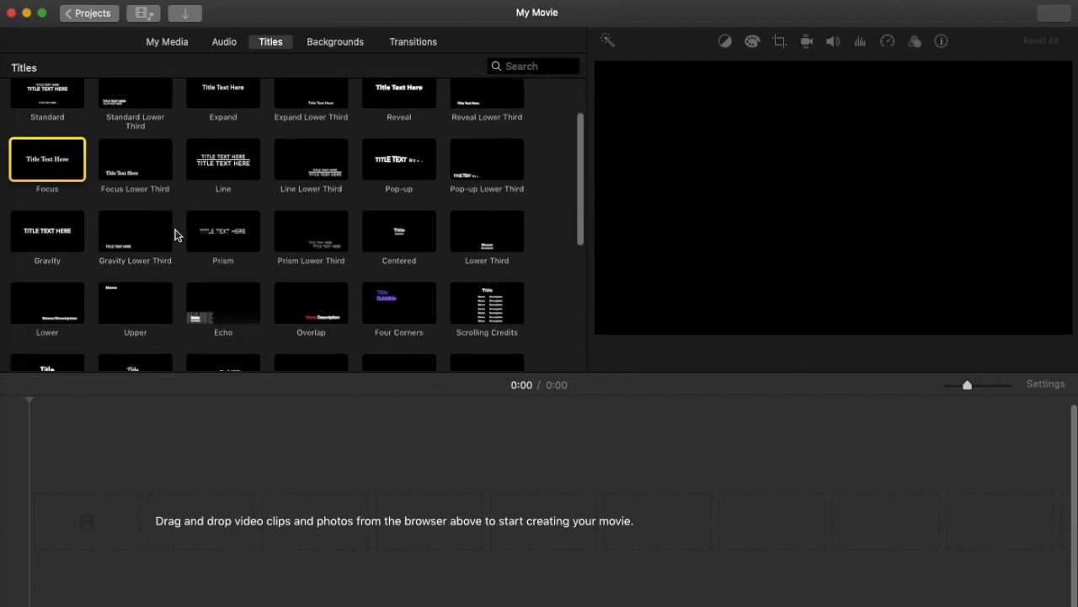
{"action": "scroll", "coordinate": [175, 233], "scroll_direction": "down", "scroll_amount": 4}
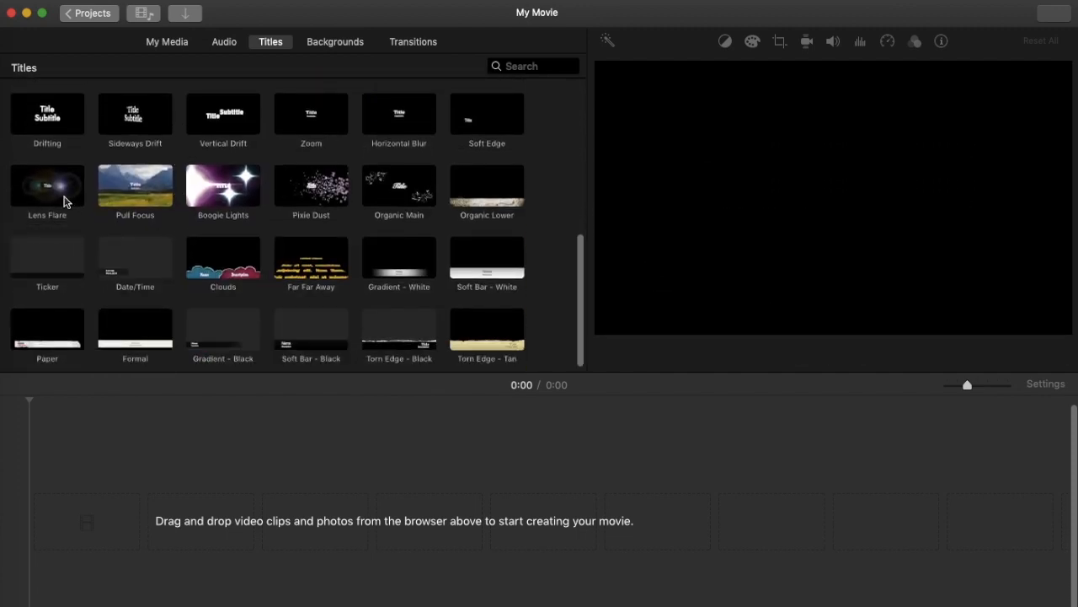
{"action": "left_click", "coordinate": [65, 200]}
{"action": "left_click", "coordinate": [153, 199]}
{"action": "left_click", "coordinate": [224, 187]}
{"action": "left_click", "coordinate": [310, 189]}
{"action": "left_click", "coordinate": [400, 187]}
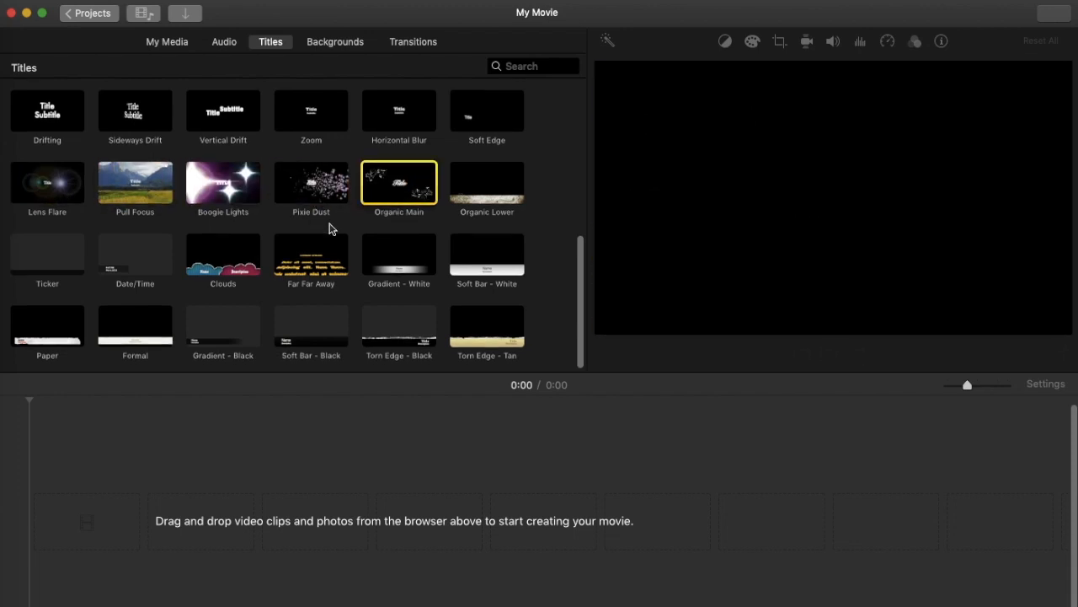
{"action": "scroll", "coordinate": [329, 229], "scroll_direction": "up", "scroll_amount": 12}
{"action": "scroll", "coordinate": [329, 228], "scroll_direction": "up", "scroll_amount": 4}
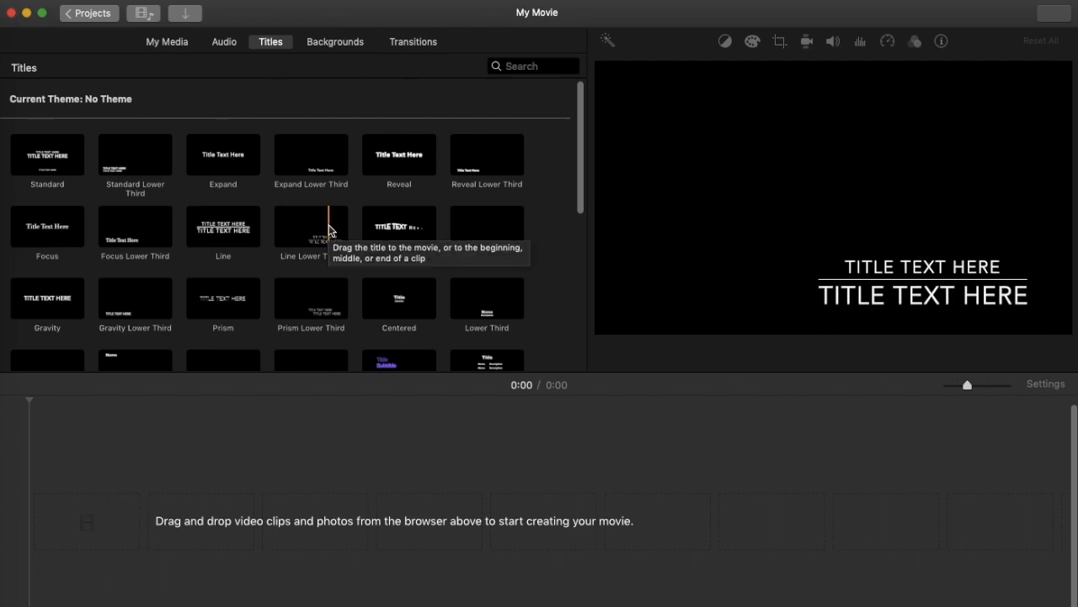
Browse the available maps and backgrounds, including the globe styles, and the transitions
{"action": "left_click", "coordinate": [334, 44]}
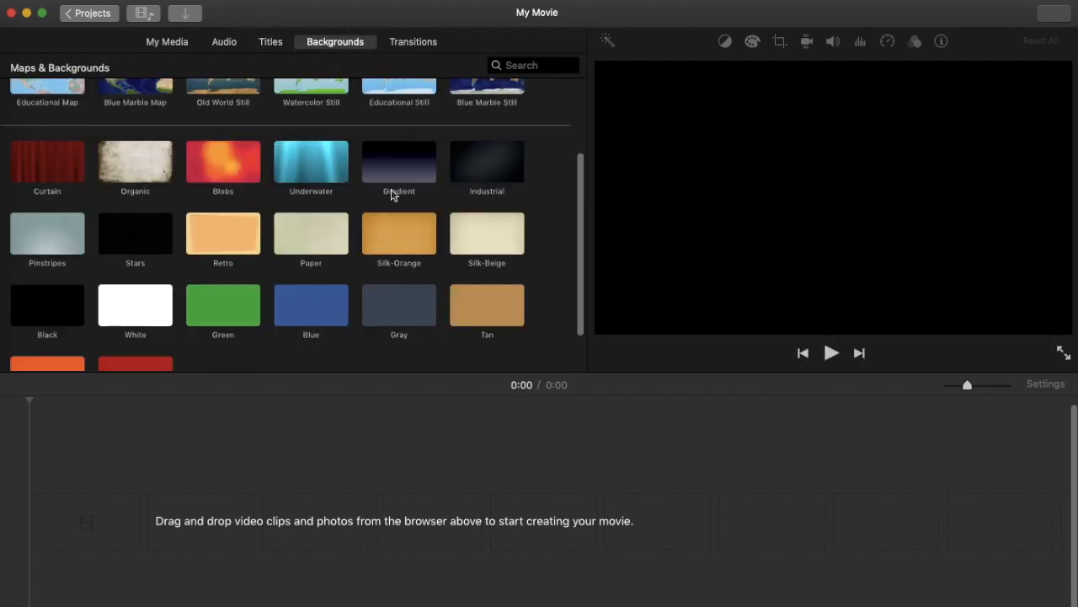
{"action": "scroll", "coordinate": [391, 189], "scroll_direction": "up", "scroll_amount": 3}
{"action": "left_click", "coordinate": [47, 113]}
{"action": "left_click", "coordinate": [120, 113]}
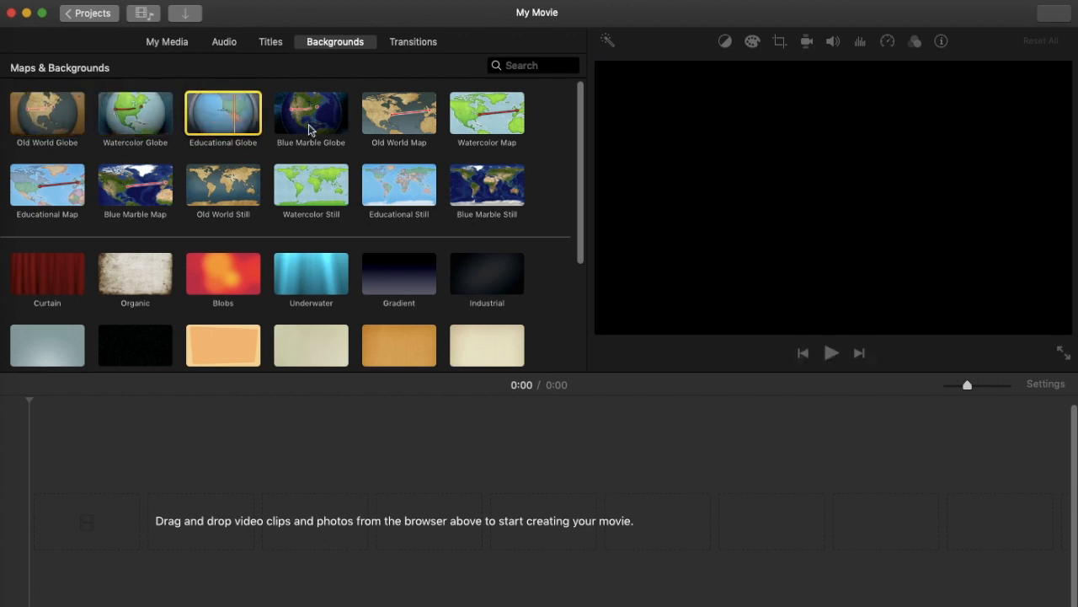
{"action": "left_click", "coordinate": [406, 43]}
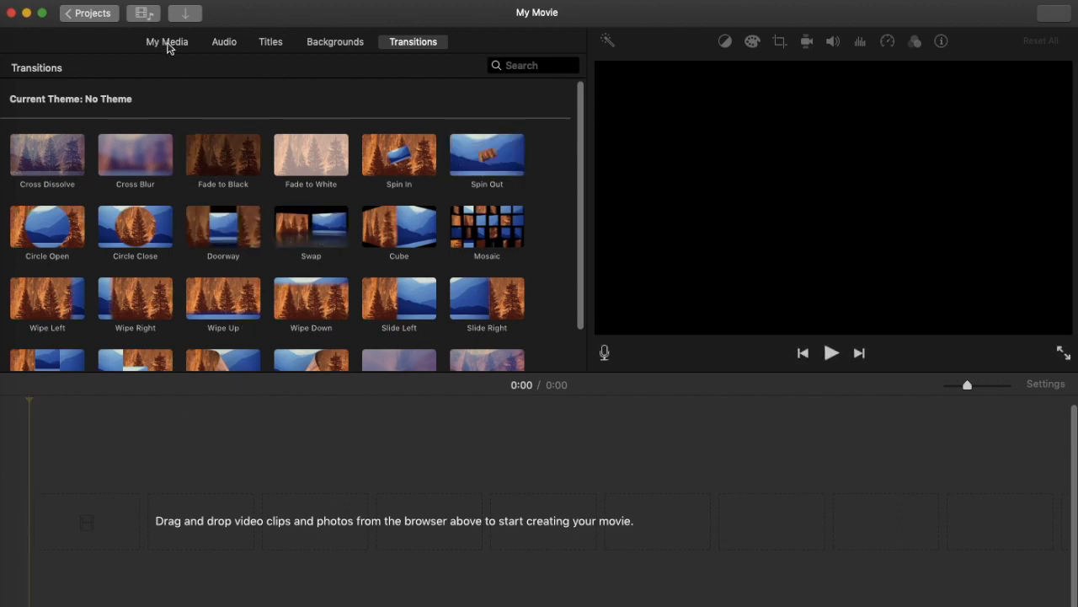
Add the 44.1-second ride clip from the project media to the start of the timeline
{"action": "left_click", "coordinate": [169, 47]}
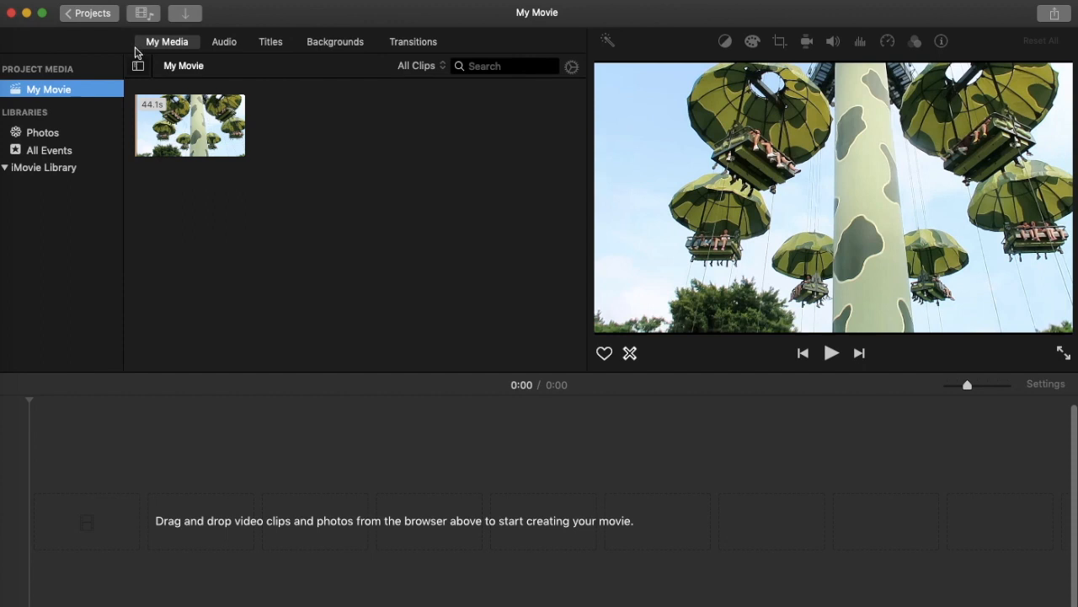
{"action": "left_click", "coordinate": [187, 128]}
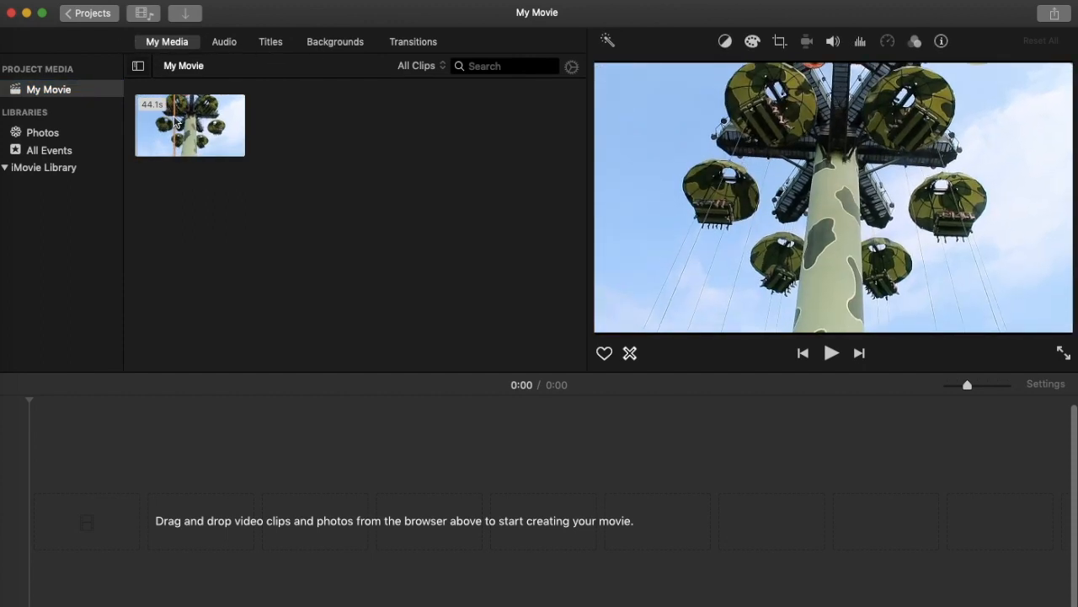
{"action": "left_click_drag", "start_coordinate": [177, 123], "coordinate": [44, 524]}
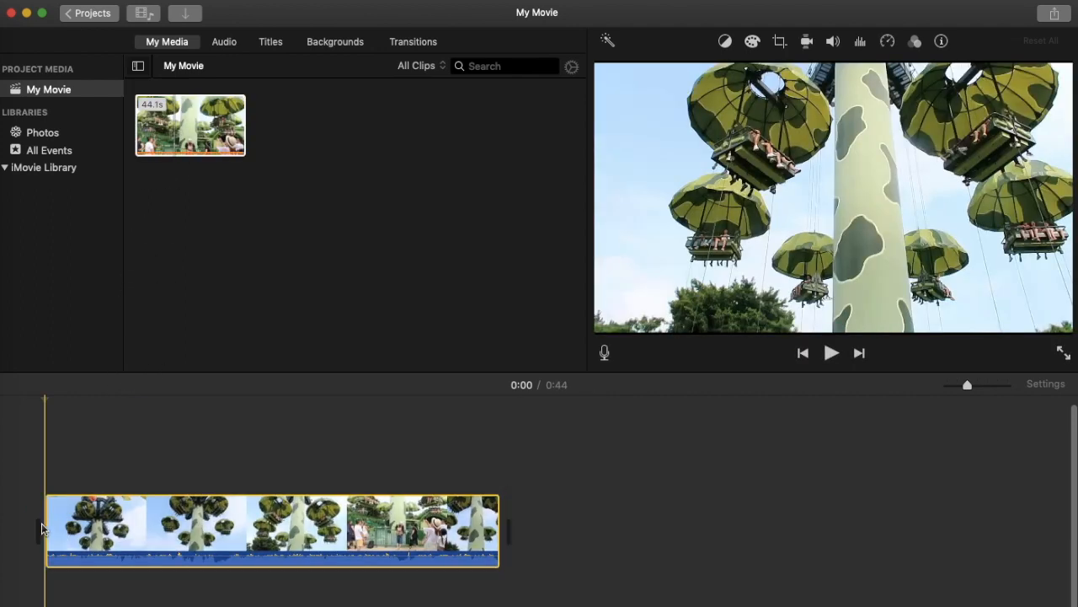
Append a second copy of the ride clip to the movie and delete the first copy from the timeline
{"action": "left_click", "coordinate": [234, 151]}
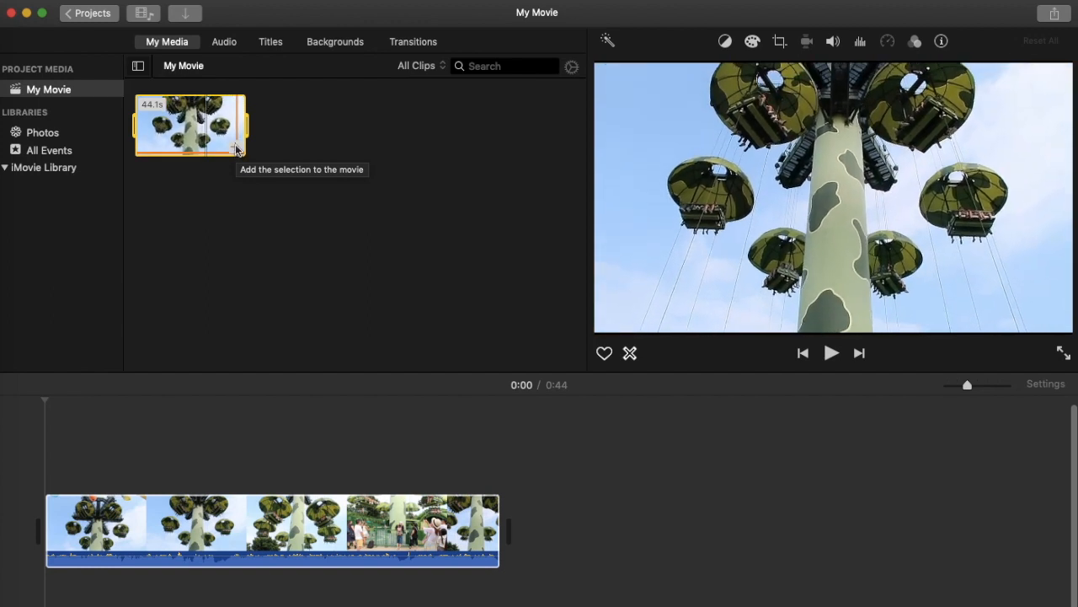
{"action": "left_click", "coordinate": [236, 150]}
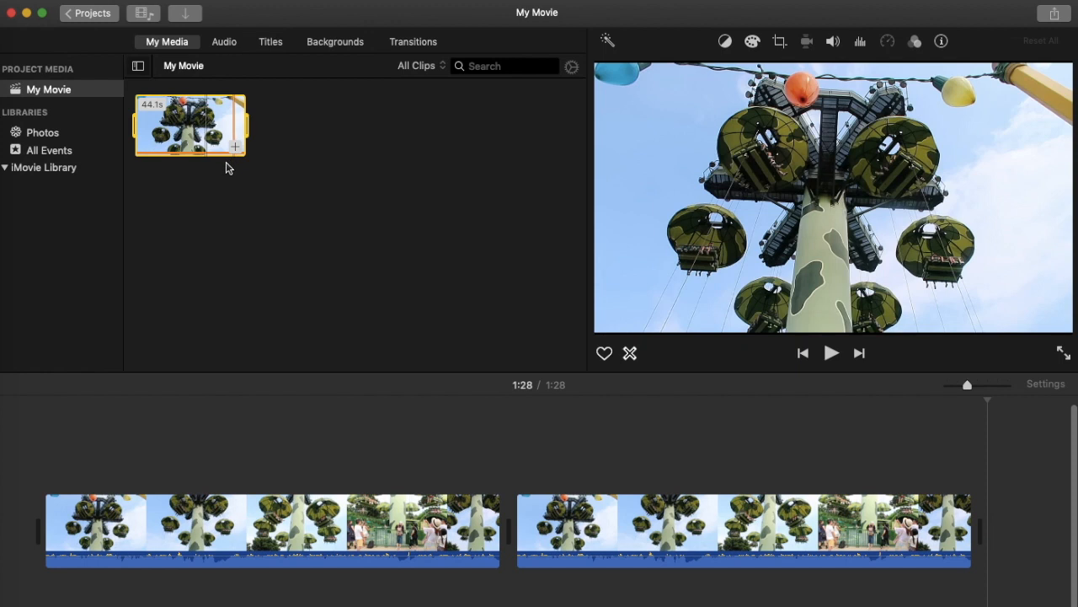
{"action": "left_click", "coordinate": [152, 512]}
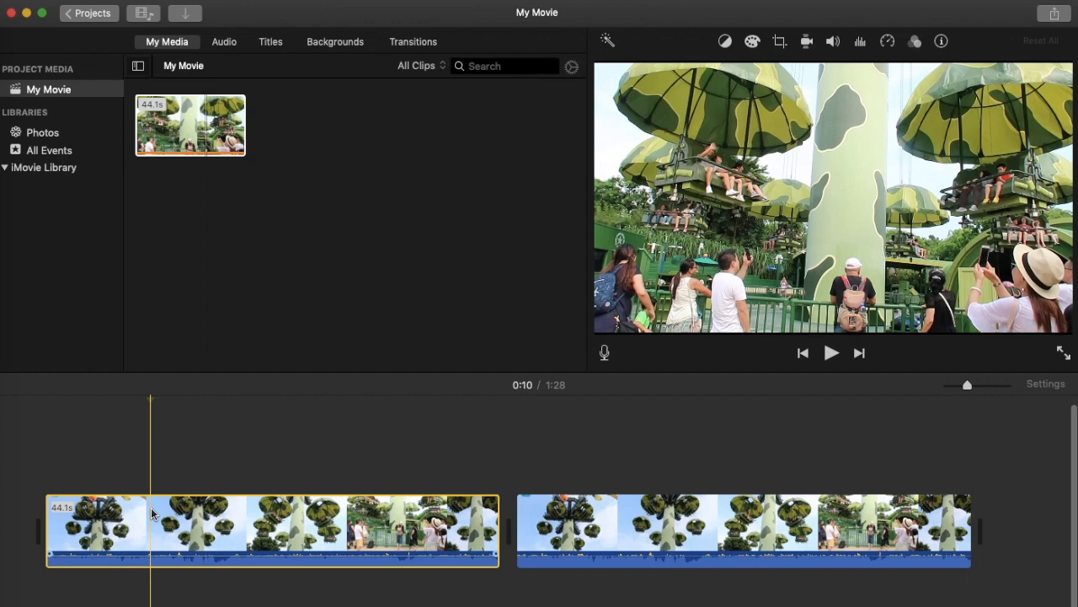
{"action": "key", "text": "Delete"}
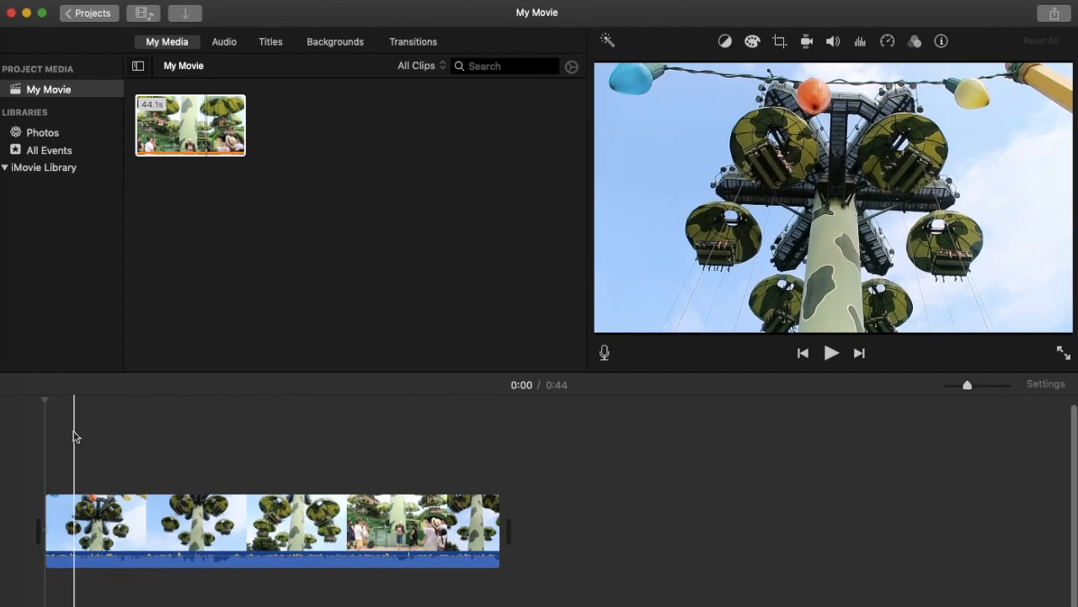
{"action": "left_click", "coordinate": [185, 154]}
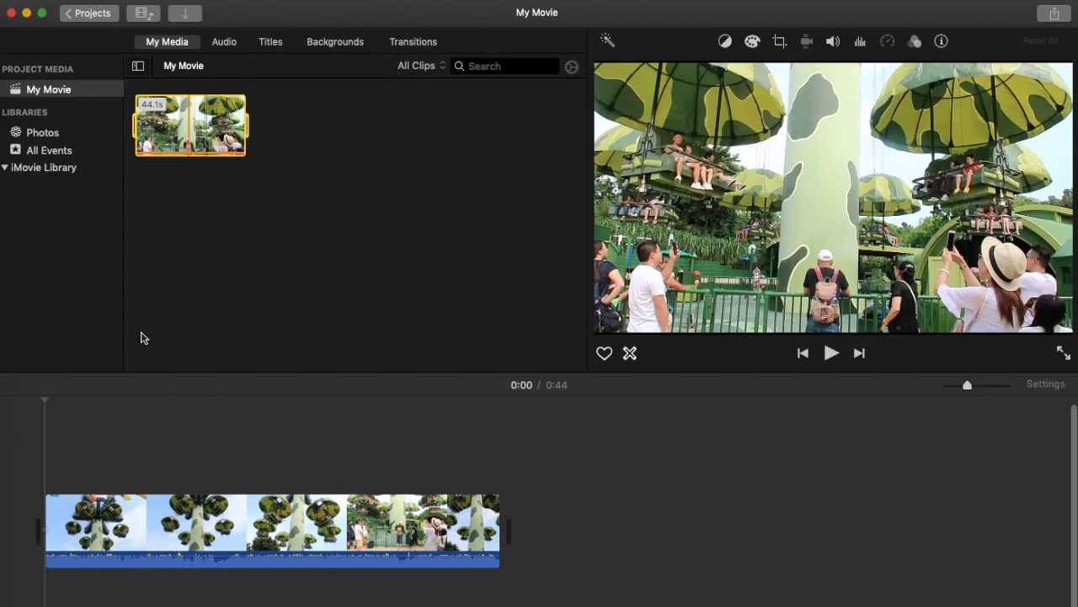
{"action": "left_click", "coordinate": [140, 337]}
{"action": "left_click", "coordinate": [242, 151]}
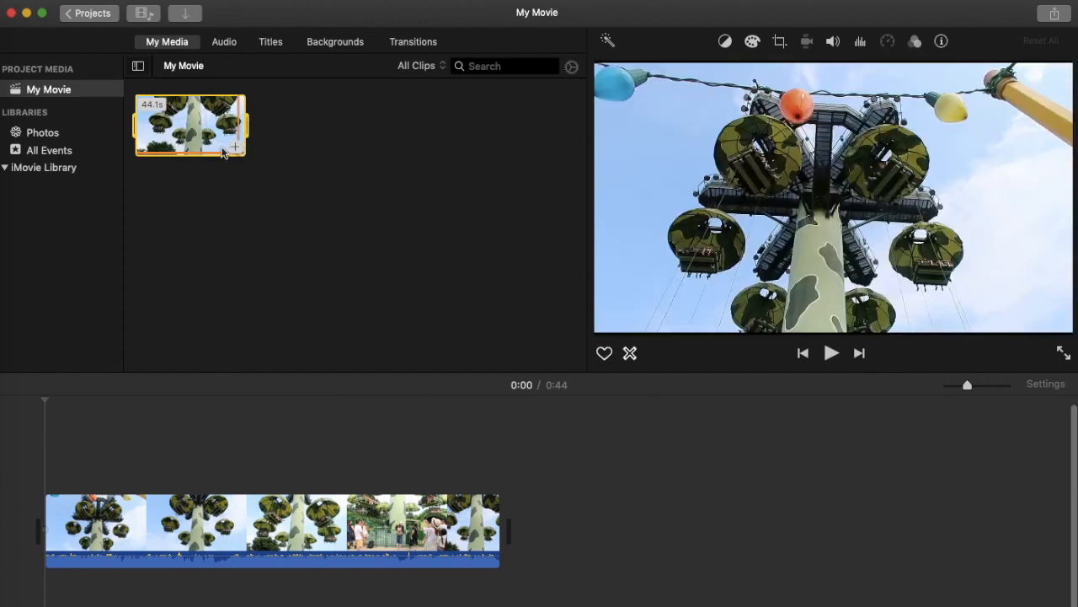
{"action": "left_click", "coordinate": [506, 428]}
Examine the editing commands offered for the timeline clip, such as split, freeze frame and detach audio
{"action": "left_click", "coordinate": [106, 508]}
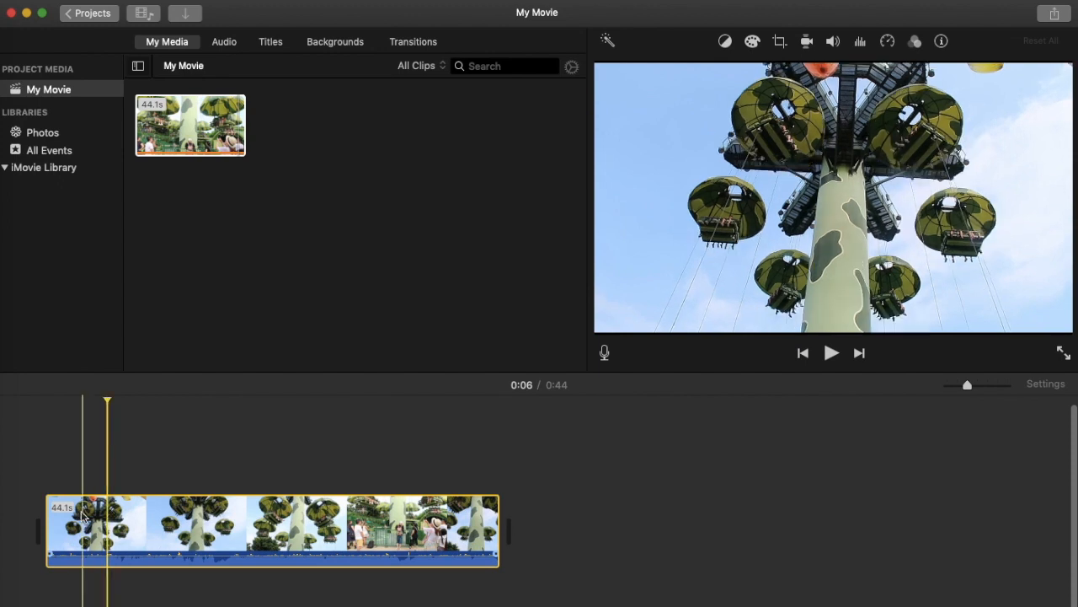
{"action": "right_click", "coordinate": [123, 510]}
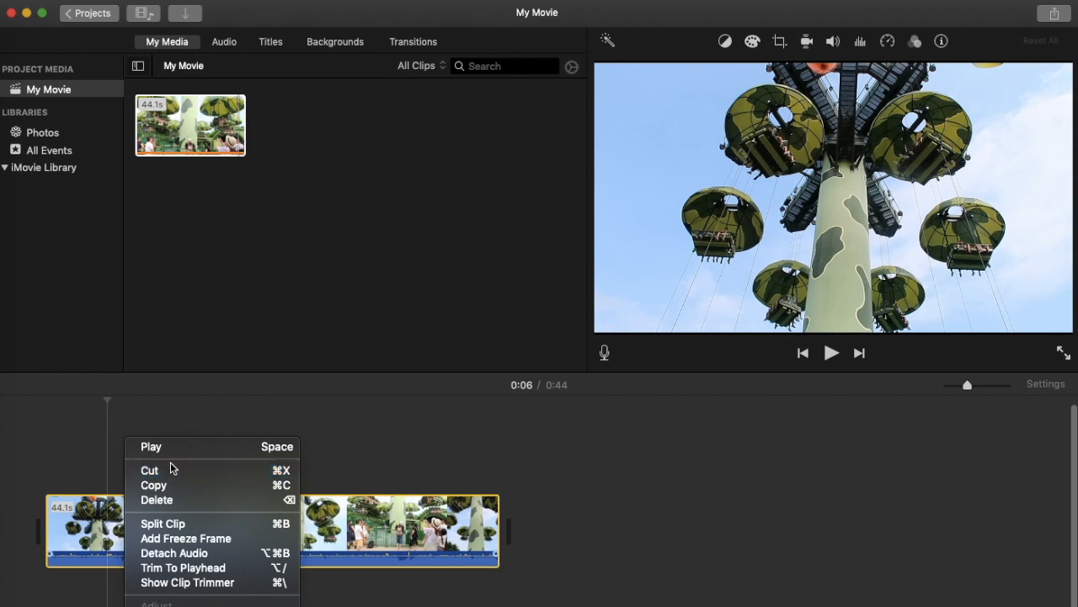
{"action": "left_click", "coordinate": [374, 433]}
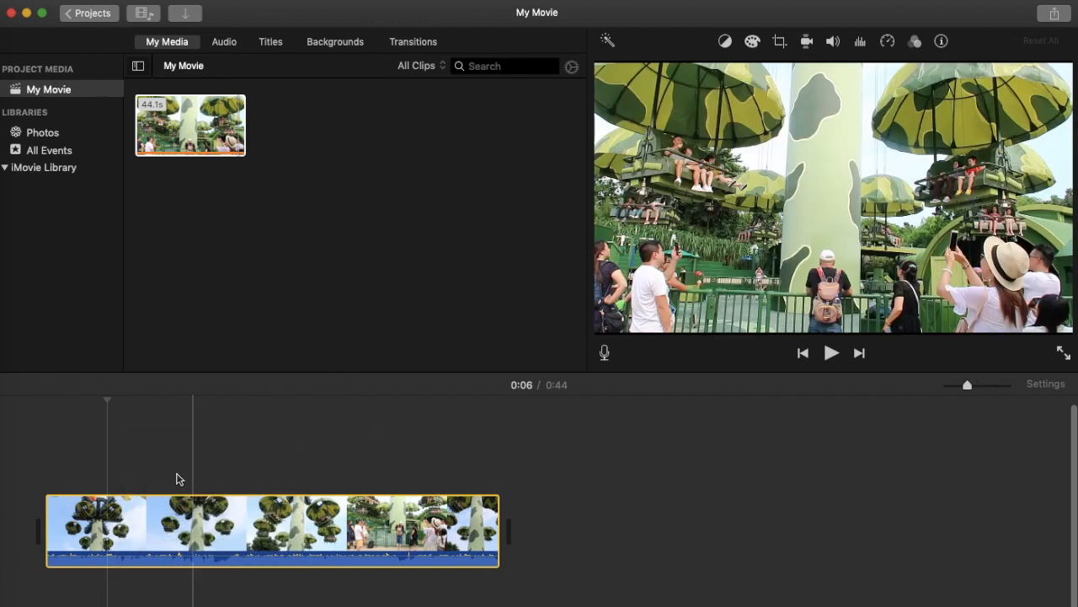
Split the ride clip on the timeline at about 0:13
{"action": "left_click", "coordinate": [155, 509]}
{"action": "left_click", "coordinate": [117, 522]}
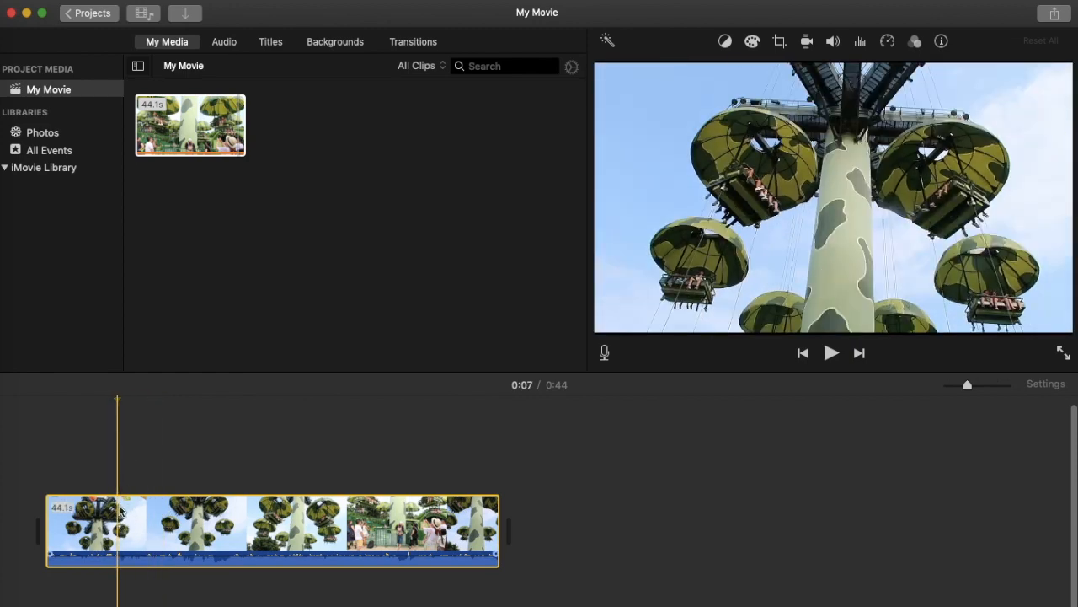
{"action": "left_click", "coordinate": [143, 506]}
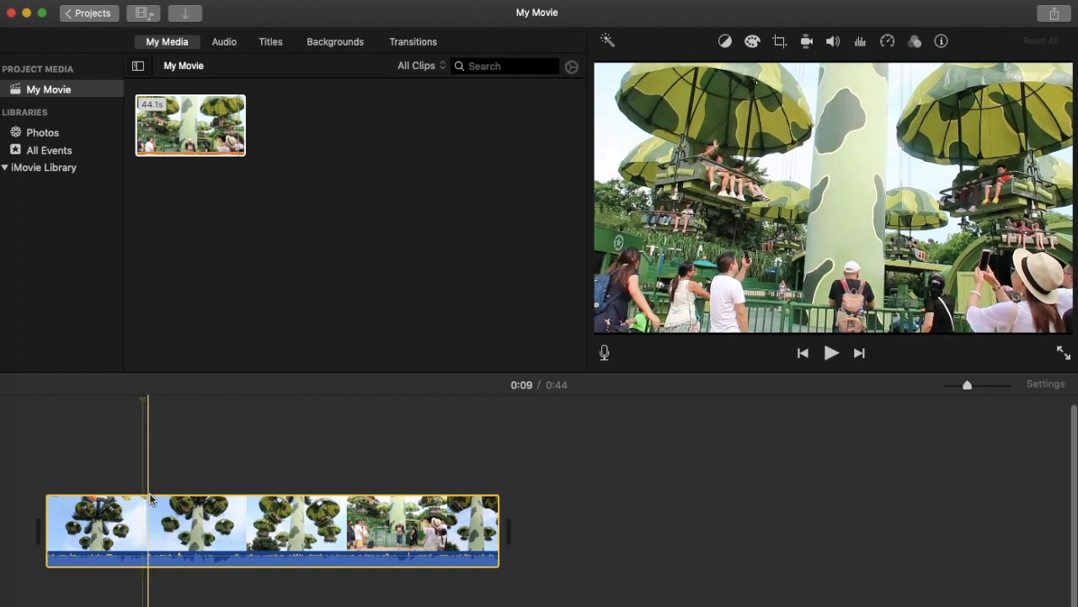
{"action": "left_click", "coordinate": [188, 505]}
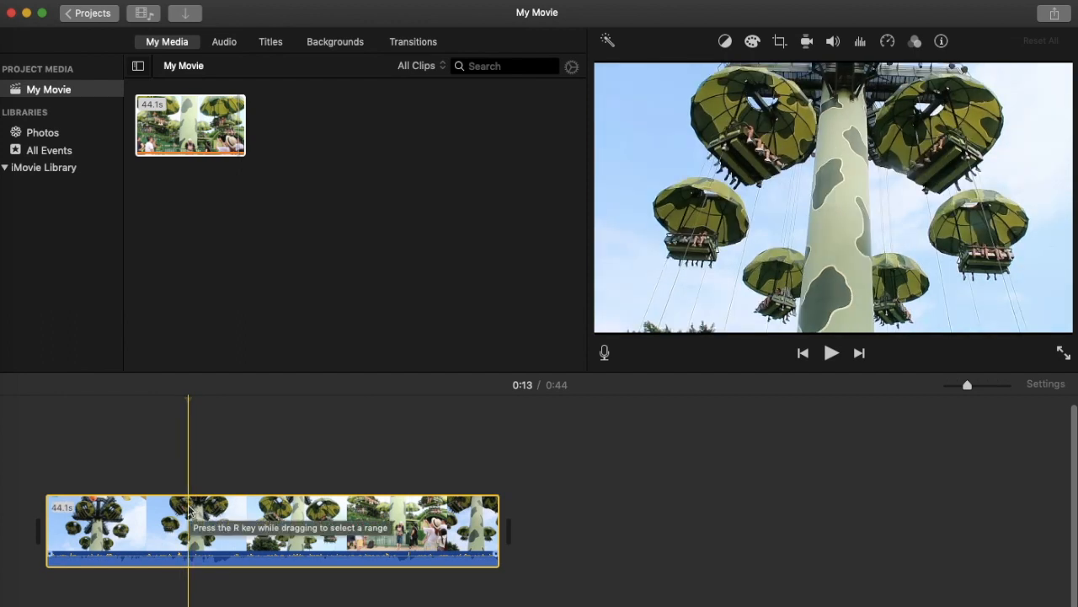
{"action": "right_click", "coordinate": [188, 508]}
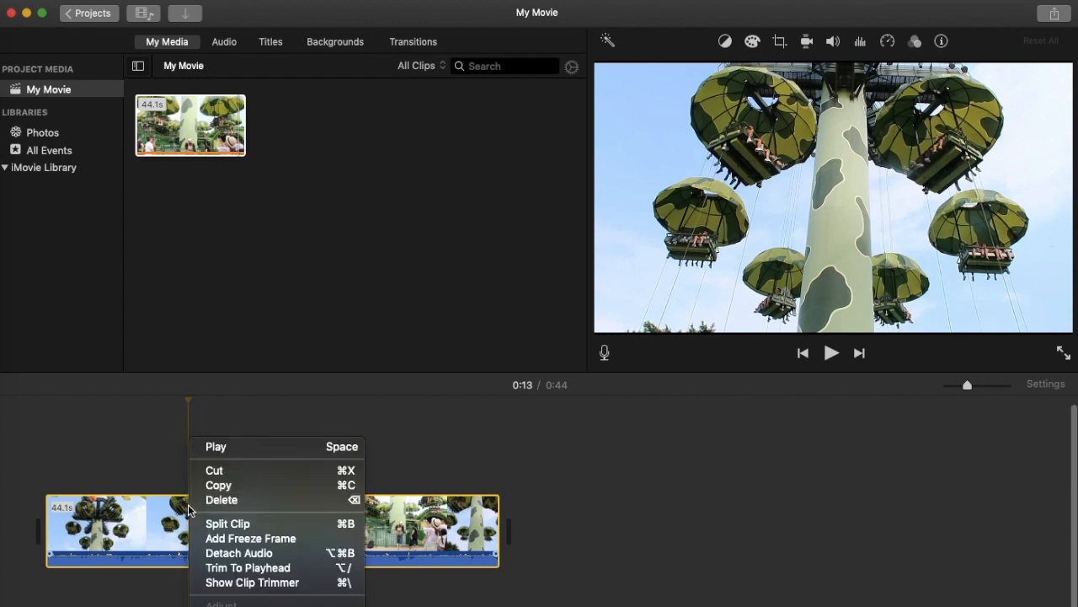
{"action": "left_click", "coordinate": [450, 491]}
{"action": "key", "text": "super+b"}
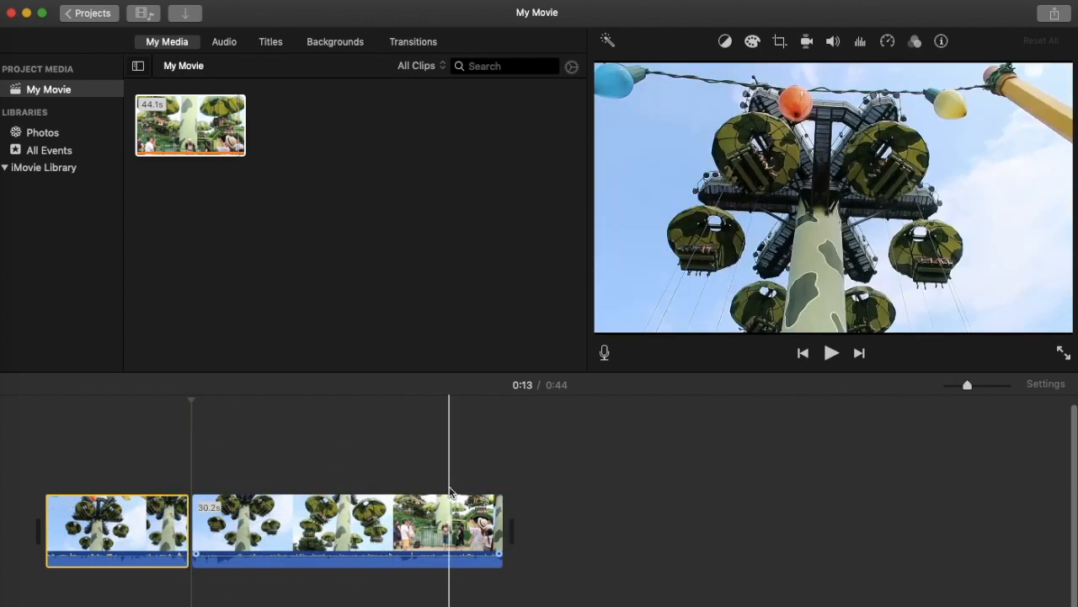
Undo the split of the ride clip
{"action": "left_click", "coordinate": [97, 6]}
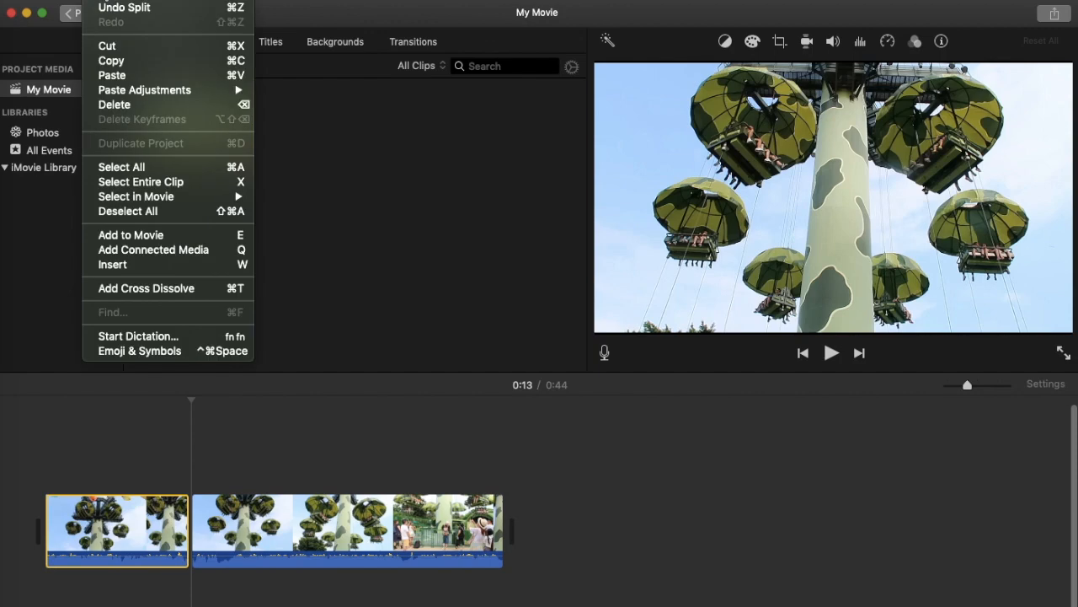
{"action": "left_click", "coordinate": [116, 8]}
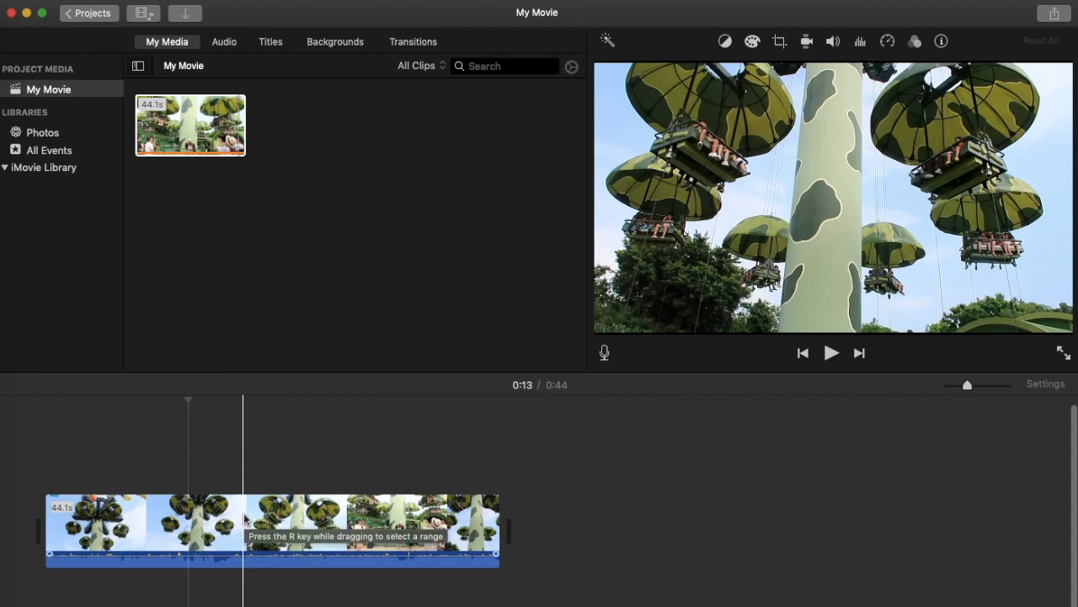
Select the whole ride clip on the timeline with the playhead at about 0:17
{"action": "left_click", "coordinate": [229, 514]}
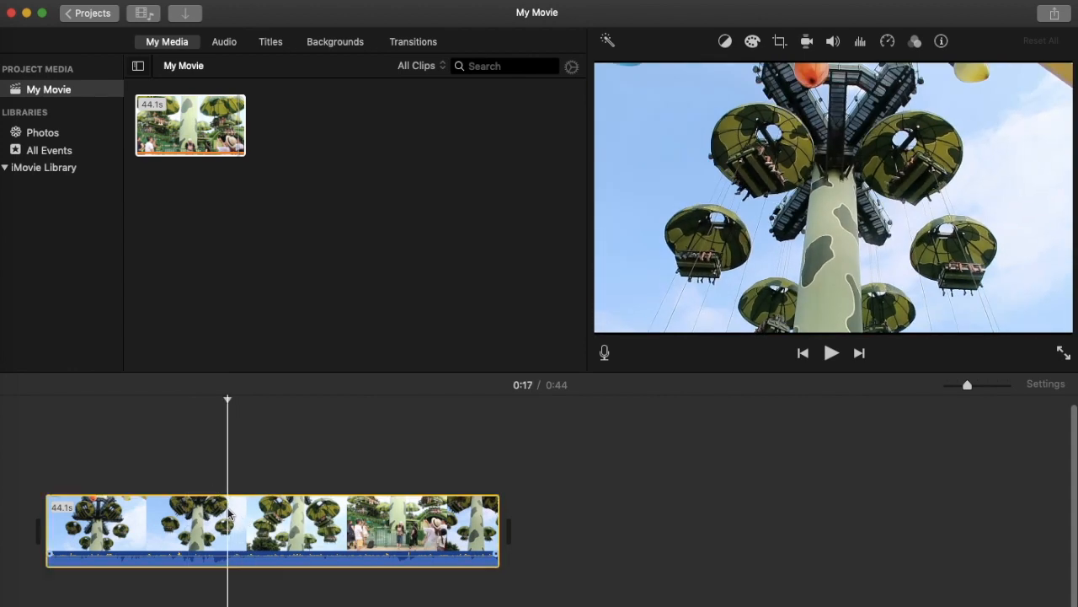
{"action": "left_click", "coordinate": [161, 514]}
{"action": "left_click", "coordinate": [679, 519]}
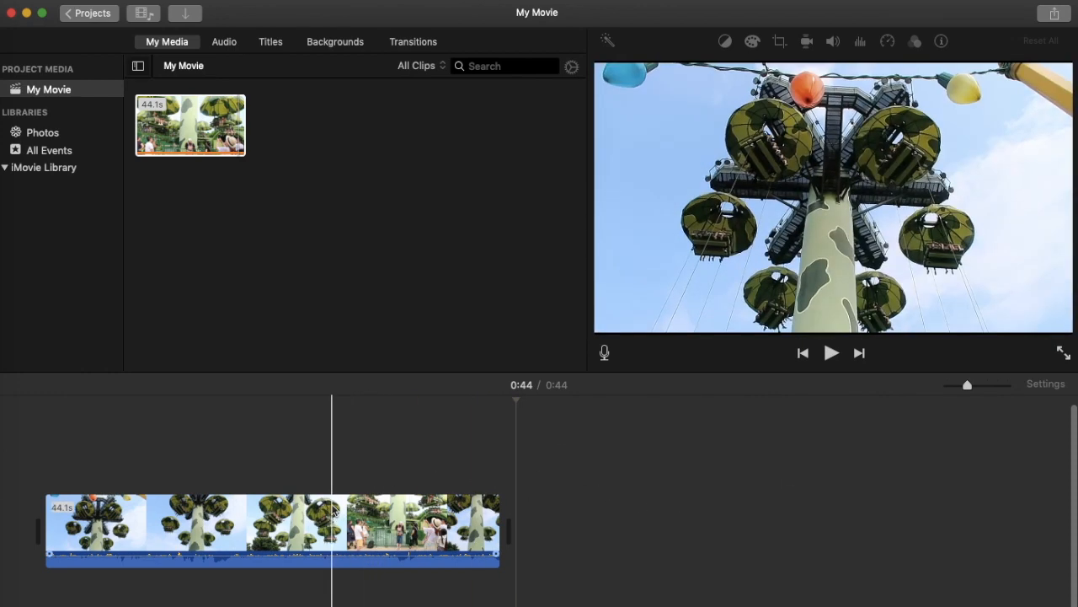
{"action": "left_click", "coordinate": [226, 504]}
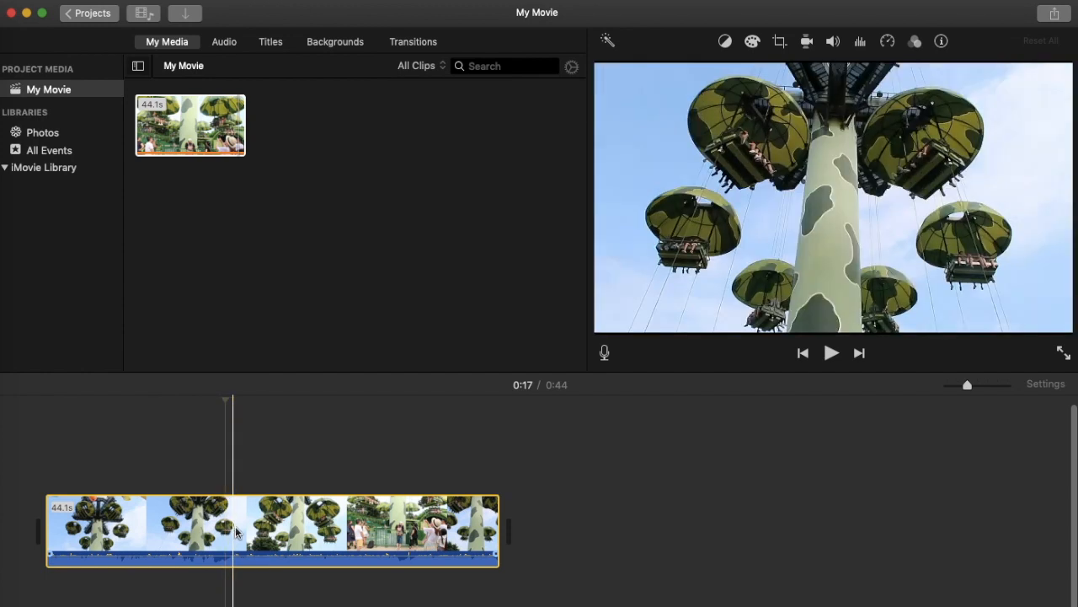
{"action": "left_click", "coordinate": [230, 526]}
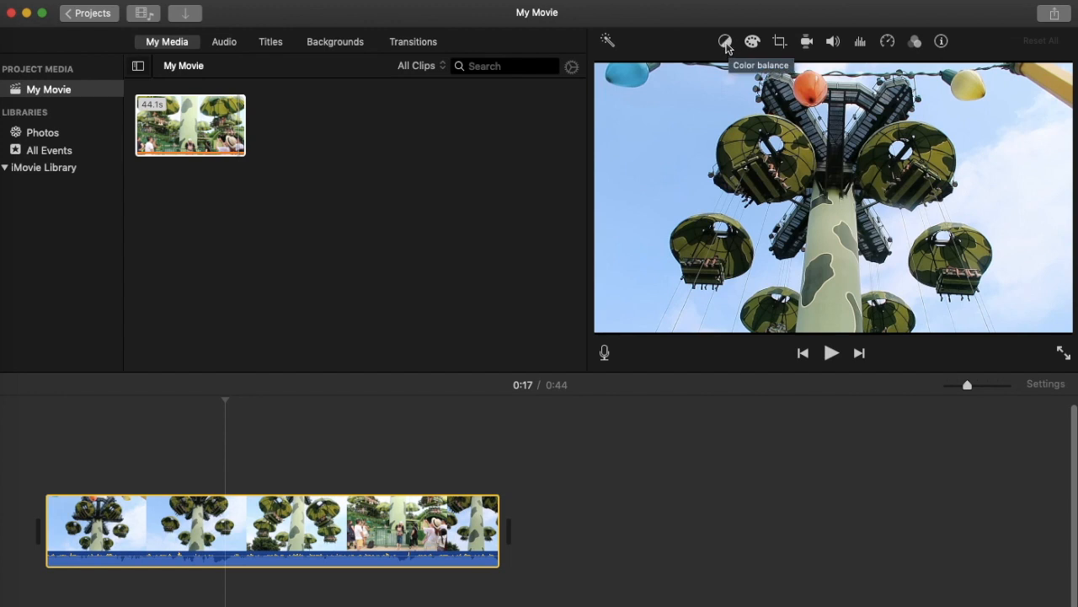
Compare the color balance options with the color correction controls for the selected ride clip
{"action": "left_click", "coordinate": [727, 43]}
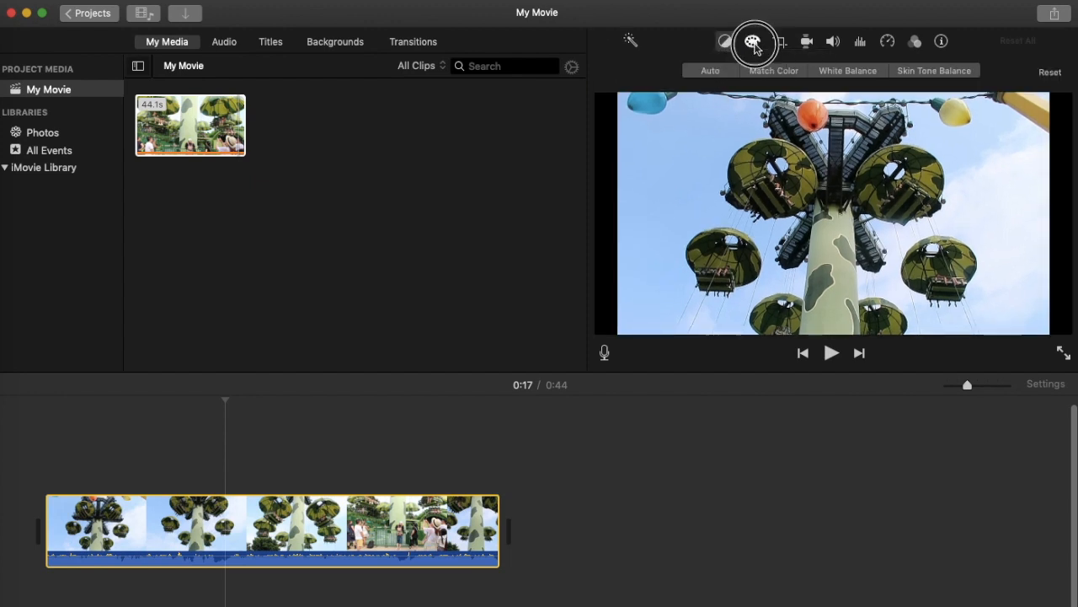
{"action": "left_click", "coordinate": [752, 44]}
{"action": "left_click", "coordinate": [725, 44]}
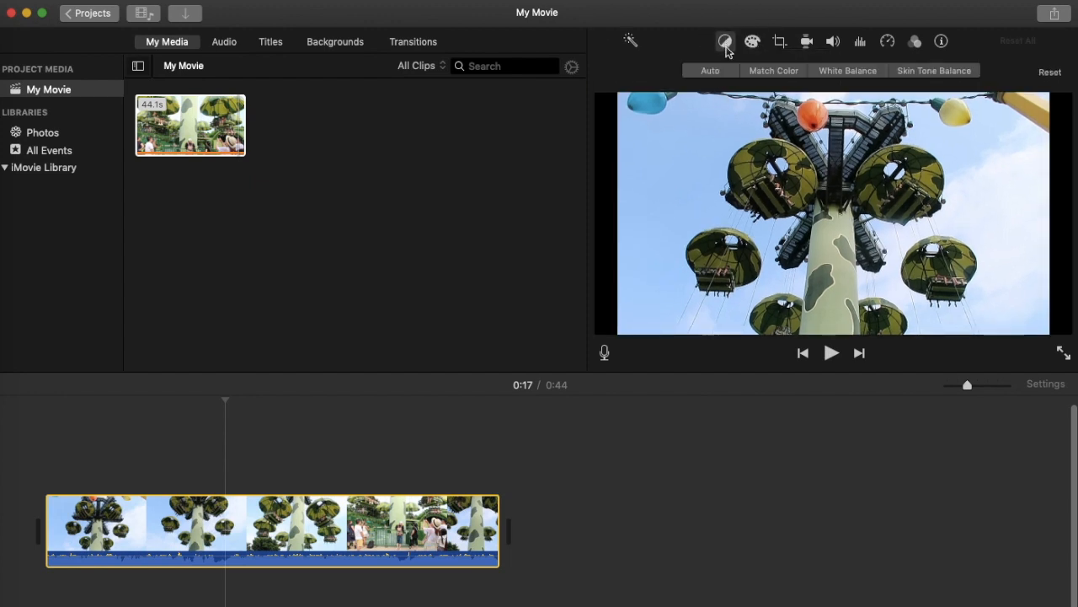
{"action": "left_click", "coordinate": [754, 43]}
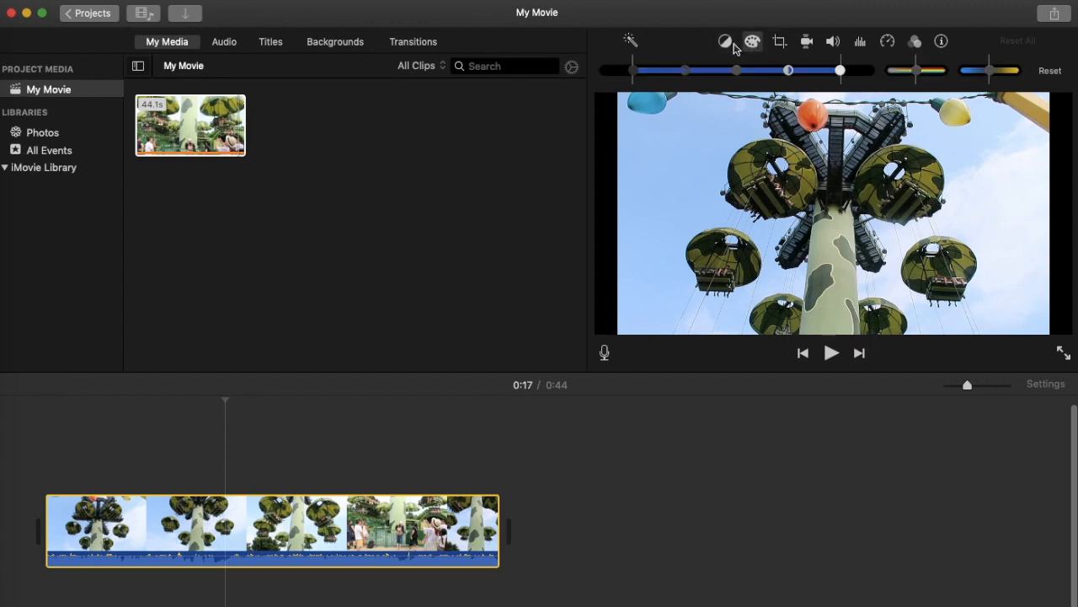
{"action": "left_click", "coordinate": [727, 44]}
{"action": "left_click", "coordinate": [754, 44]}
{"action": "left_click", "coordinate": [727, 43]}
{"action": "left_click", "coordinate": [753, 43]}
Examine the cropping styles, stabilization settings and volume controls available for the ride clip
{"action": "left_click", "coordinate": [781, 46]}
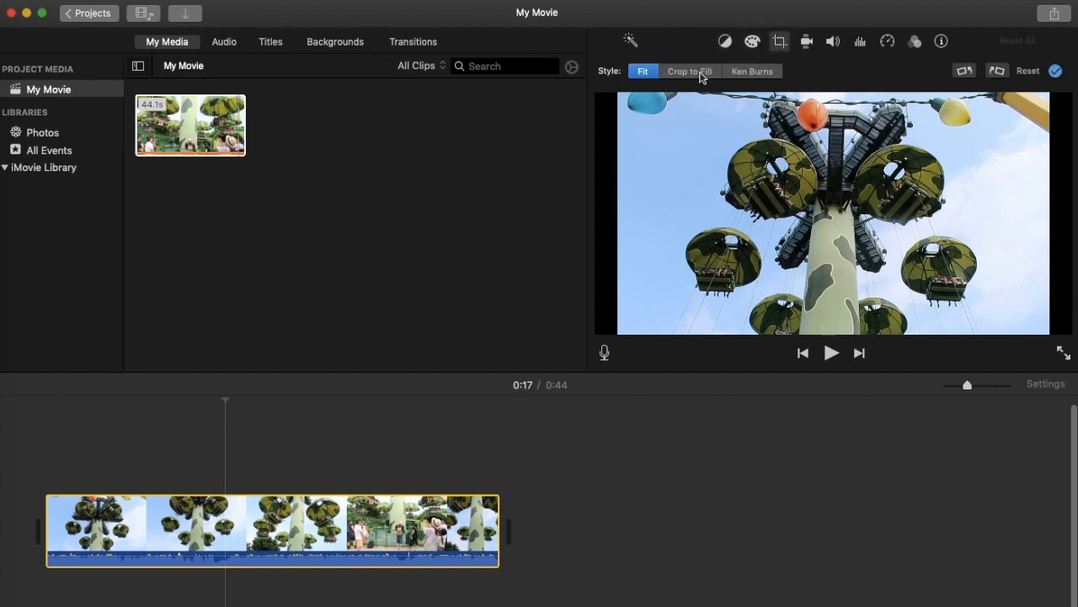
{"action": "left_click", "coordinate": [807, 42]}
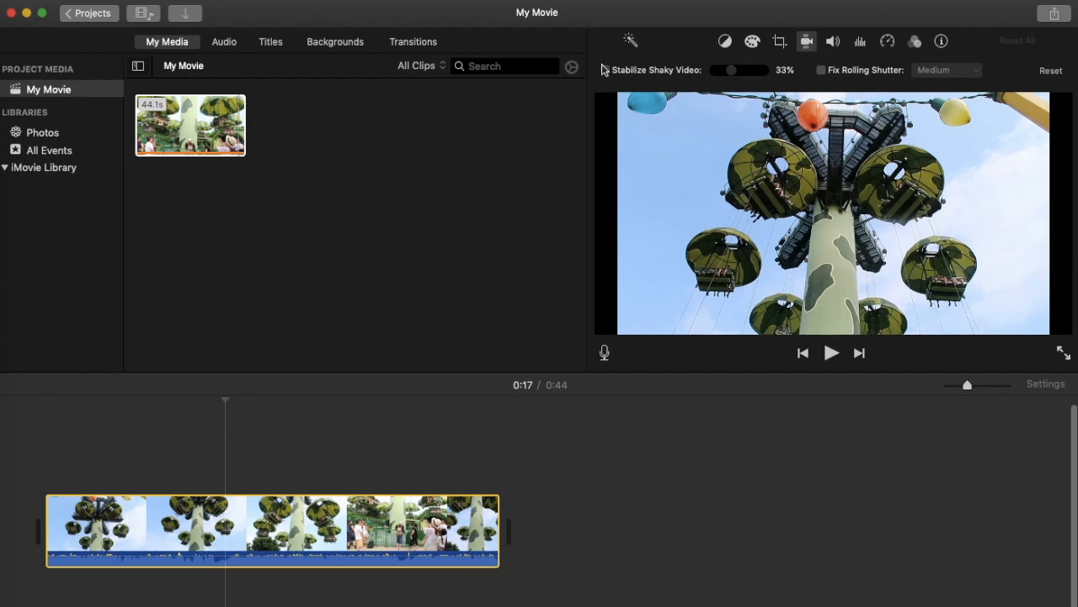
{"action": "left_click", "coordinate": [830, 44]}
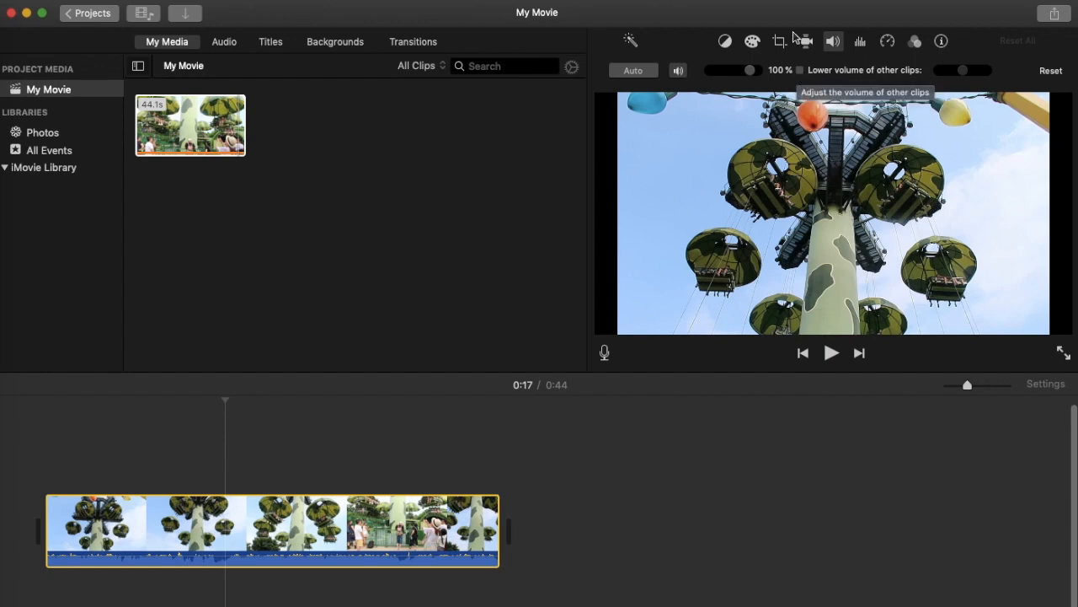
Turn on background noise reduction for the ride clip and set it to 100%
{"action": "left_click", "coordinate": [860, 42]}
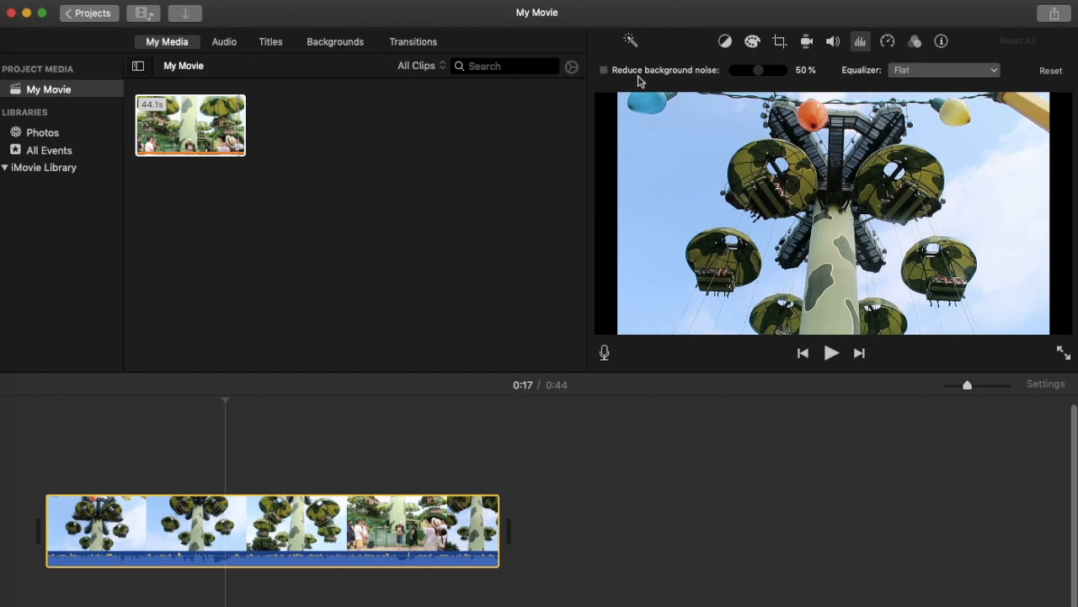
{"action": "left_click", "coordinate": [603, 72]}
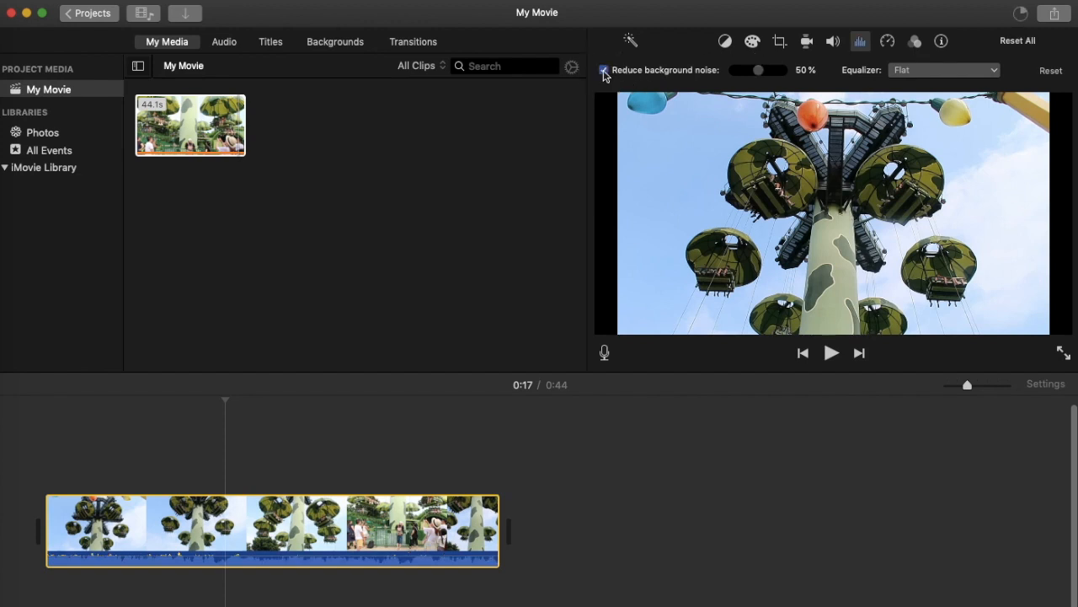
{"action": "left_click_drag", "start_coordinate": [760, 70], "coordinate": [797, 76]}
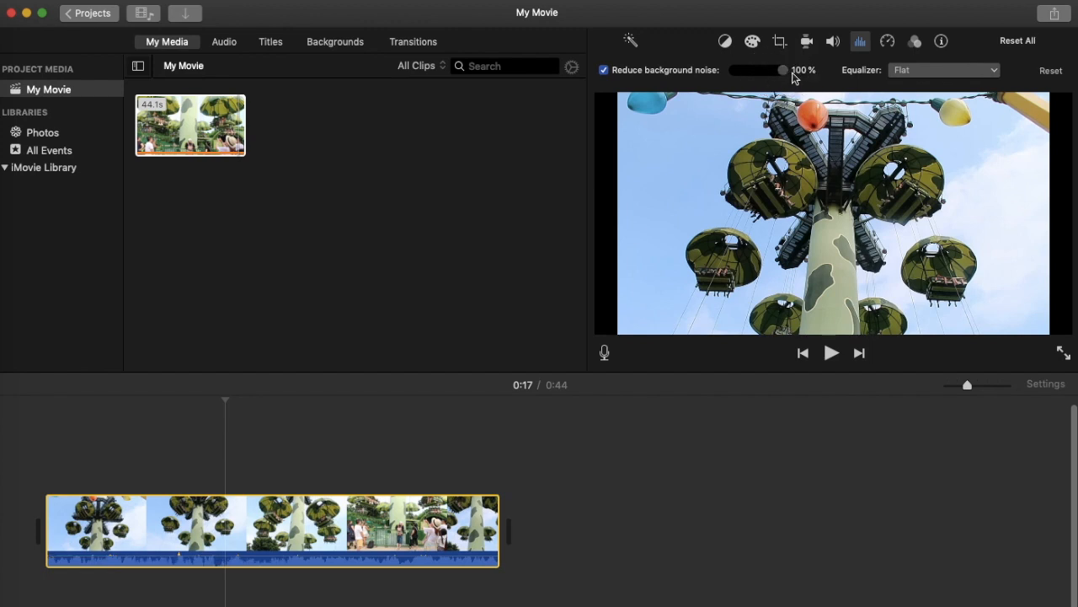
Examine the equalizer presets and the speed options offered for the ride clip
{"action": "left_click", "coordinate": [908, 74]}
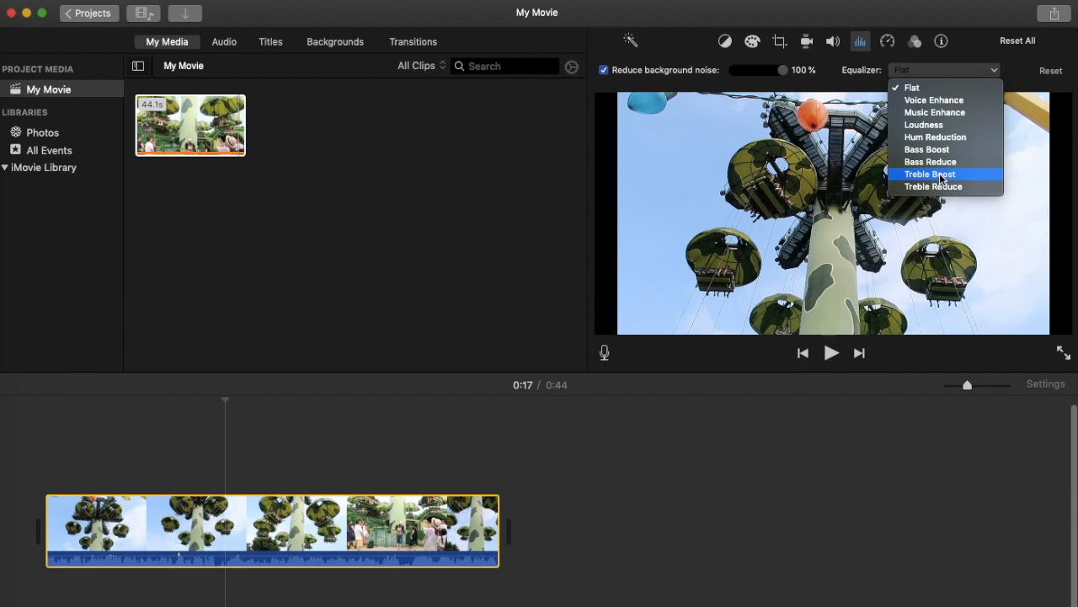
{"action": "left_click", "coordinate": [889, 44]}
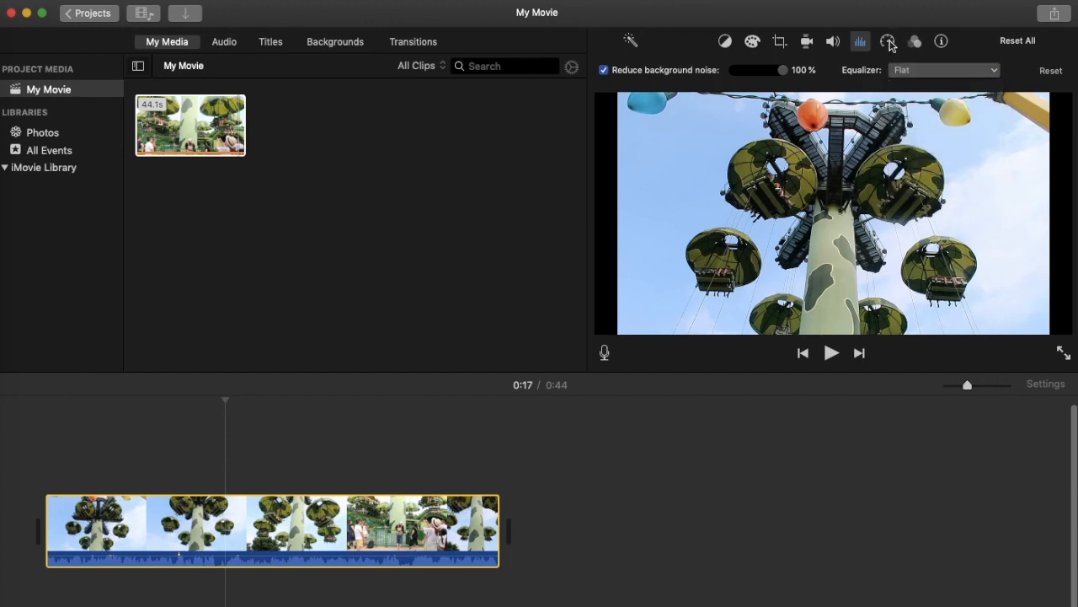
{"action": "left_click", "coordinate": [890, 43]}
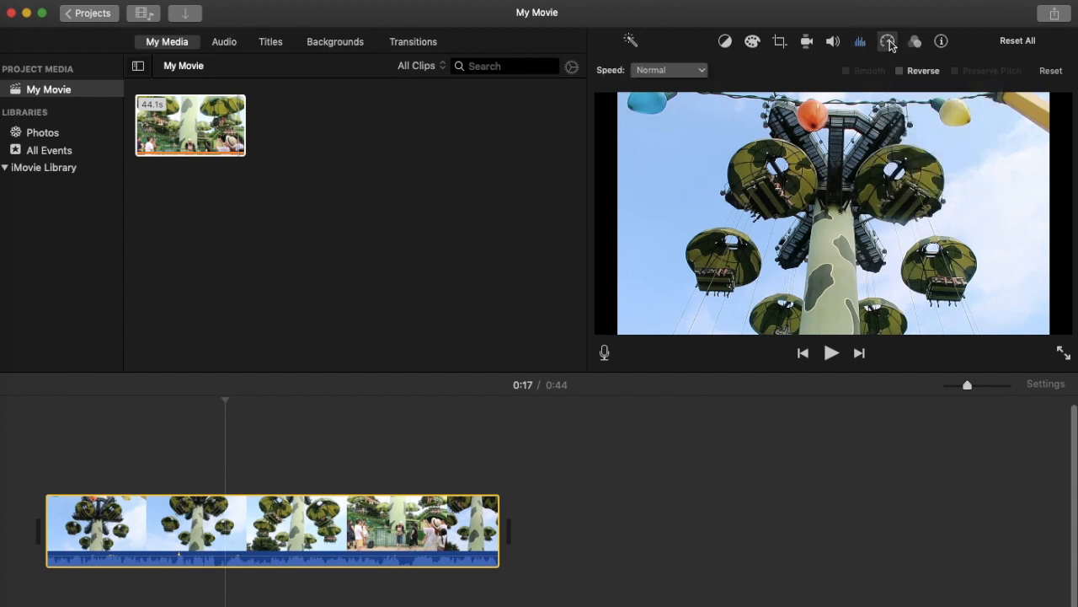
{"action": "left_click", "coordinate": [665, 74]}
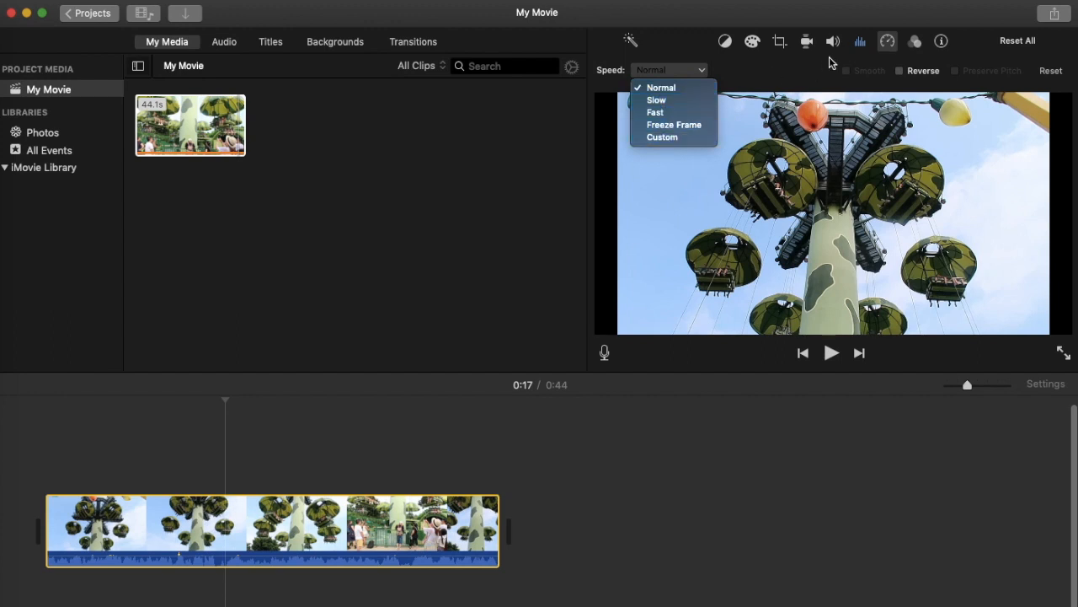
{"action": "left_click", "coordinate": [916, 43]}
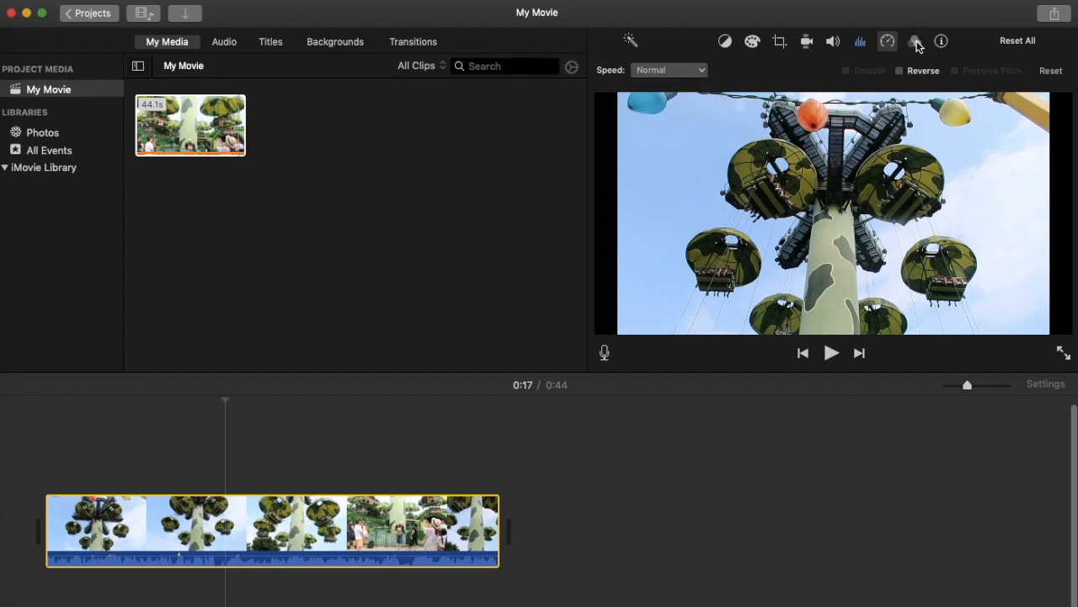
Look through the clip filter and audio effect choices without applying any, and check the clip's information
{"action": "left_click", "coordinate": [915, 70]}
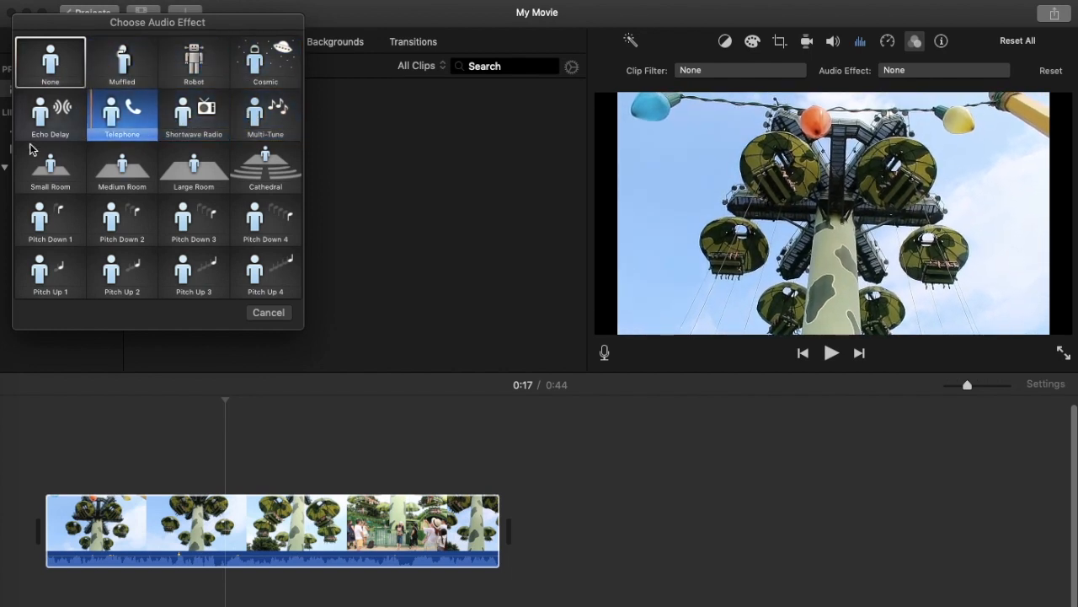
{"action": "left_click", "coordinate": [258, 312]}
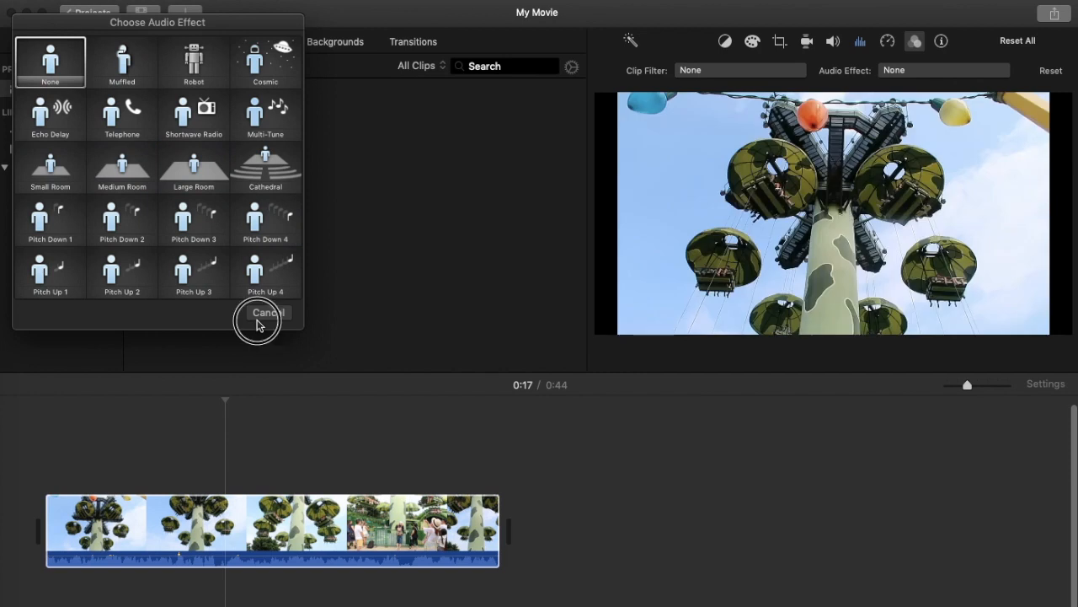
{"action": "left_click", "coordinate": [943, 41]}
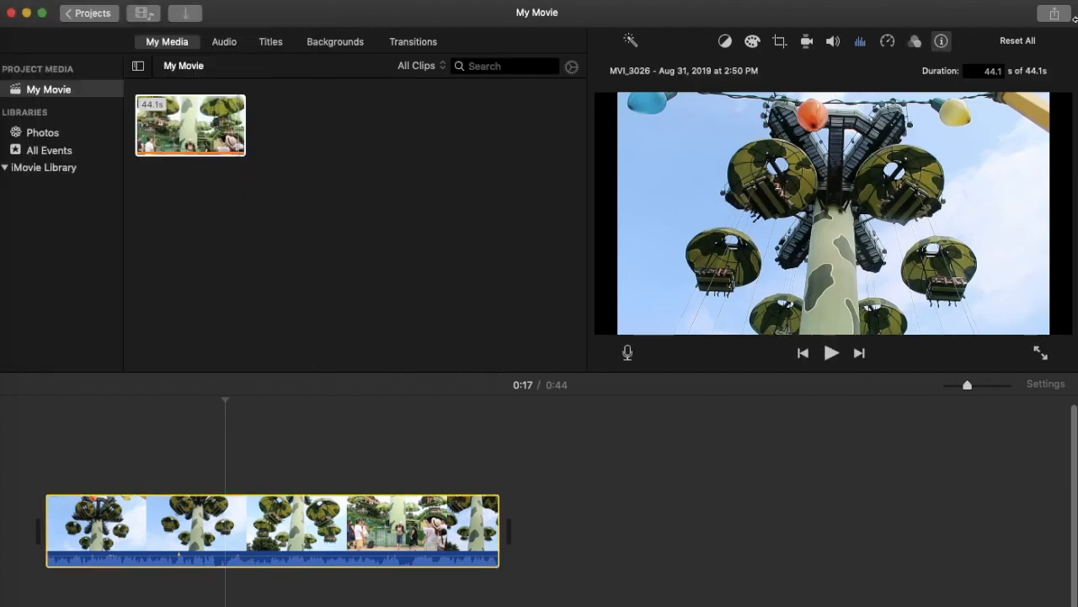
{"action": "left_click", "coordinate": [915, 44]}
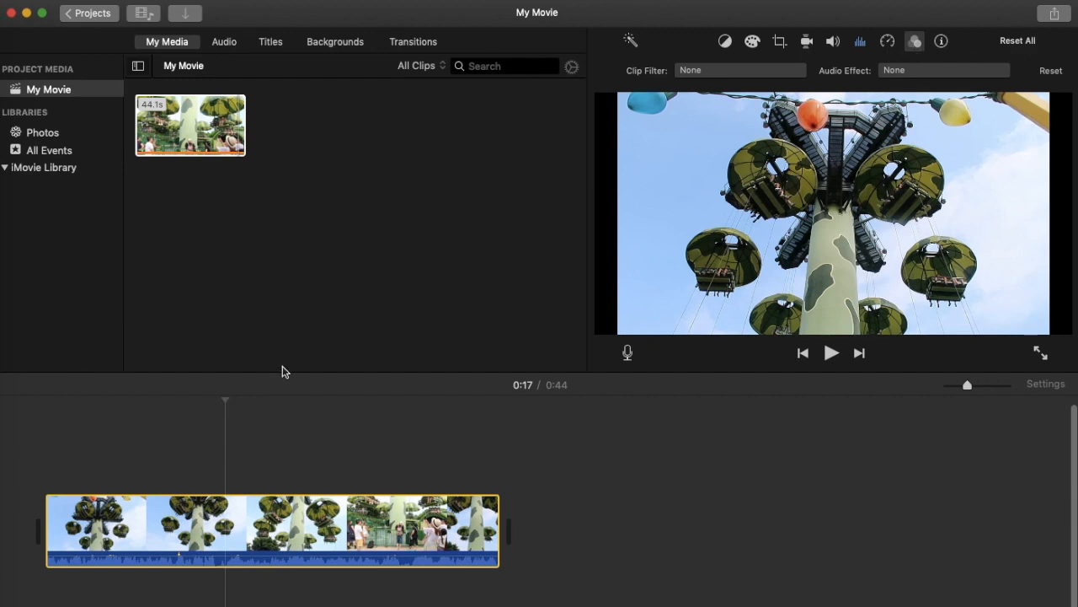
Add the Travel theme music from the sound effects beneath the ride clip, starting at the beginning of the timeline
{"action": "left_click", "coordinate": [231, 44]}
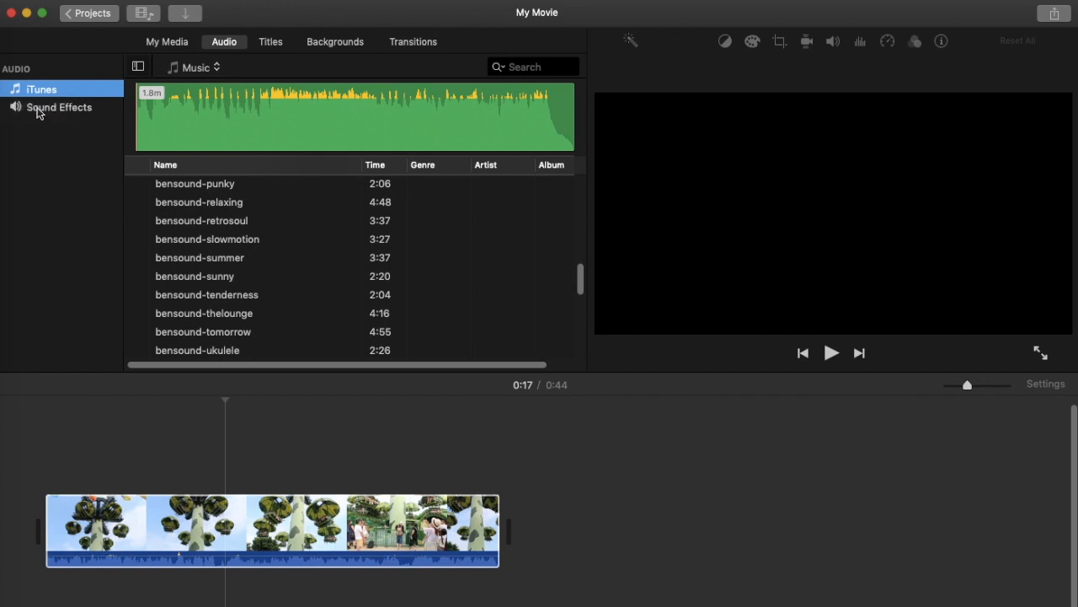
{"action": "left_click", "coordinate": [36, 107]}
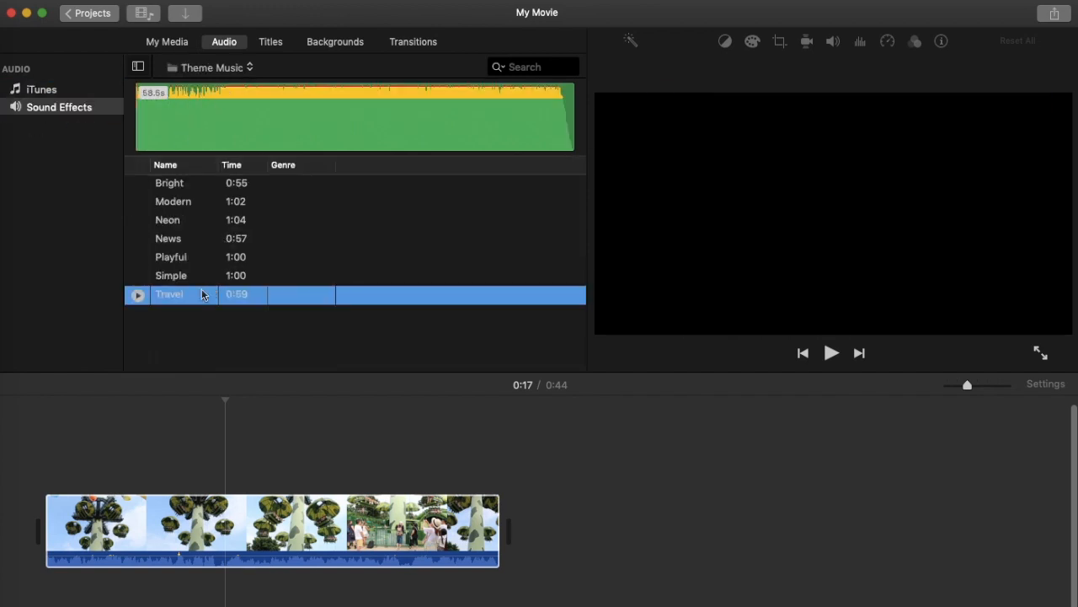
{"action": "left_click_drag", "start_coordinate": [189, 299], "coordinate": [43, 596]}
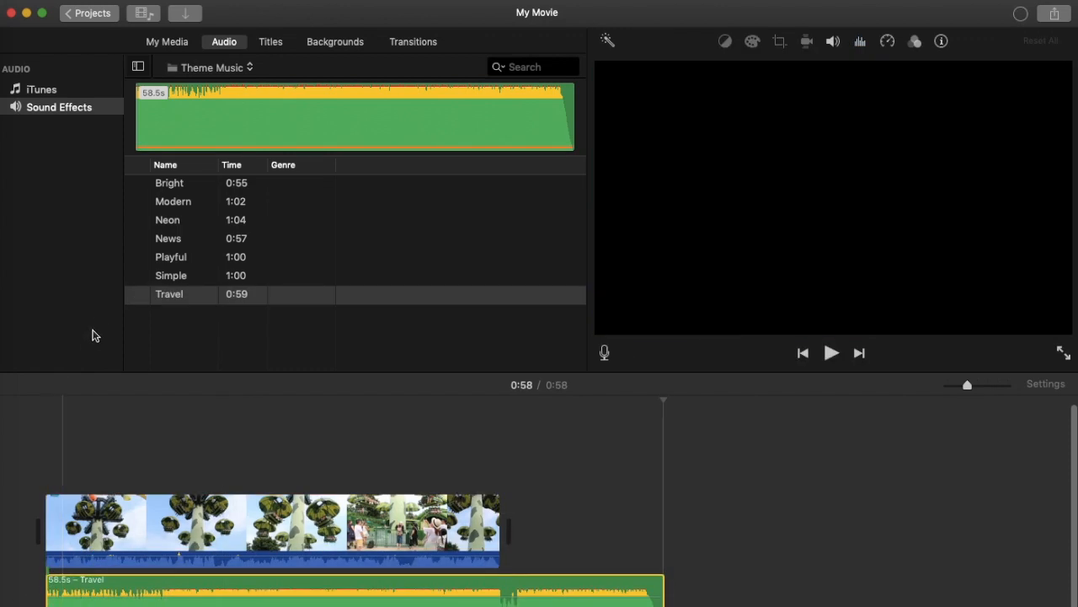
Add the Reveal title above the start of the ride clip and open it for editing
{"action": "left_click", "coordinate": [271, 41]}
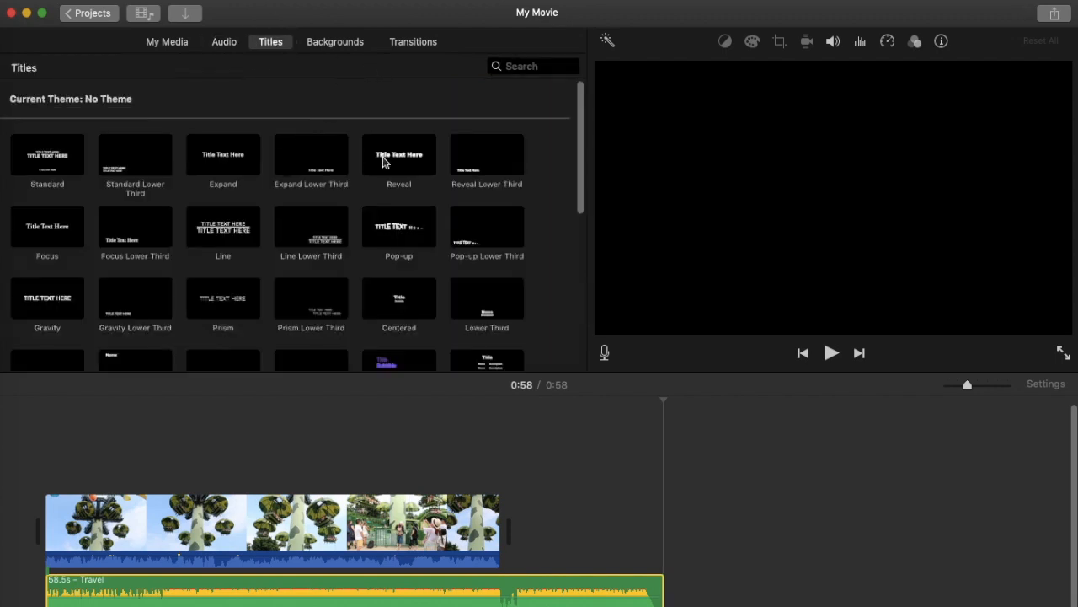
{"action": "left_click_drag", "start_coordinate": [383, 163], "coordinate": [48, 477]}
{"action": "left_click", "coordinate": [48, 481]}
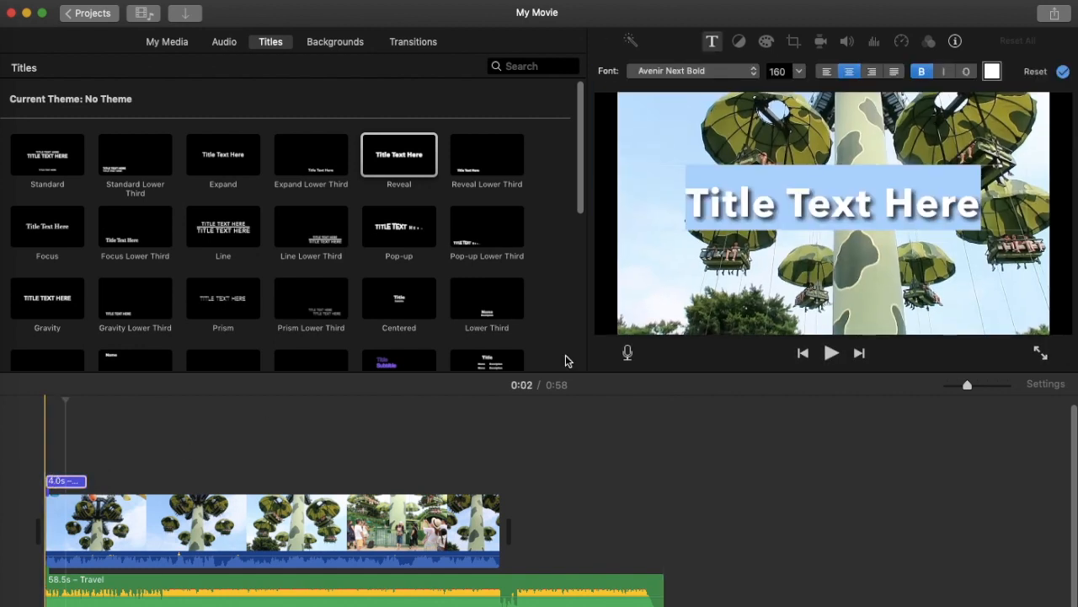
Replace the Reveal title's placeholder text with "hi just a test" and color the text red
{"action": "left_click_drag", "start_coordinate": [972, 203], "coordinate": [696, 226]}
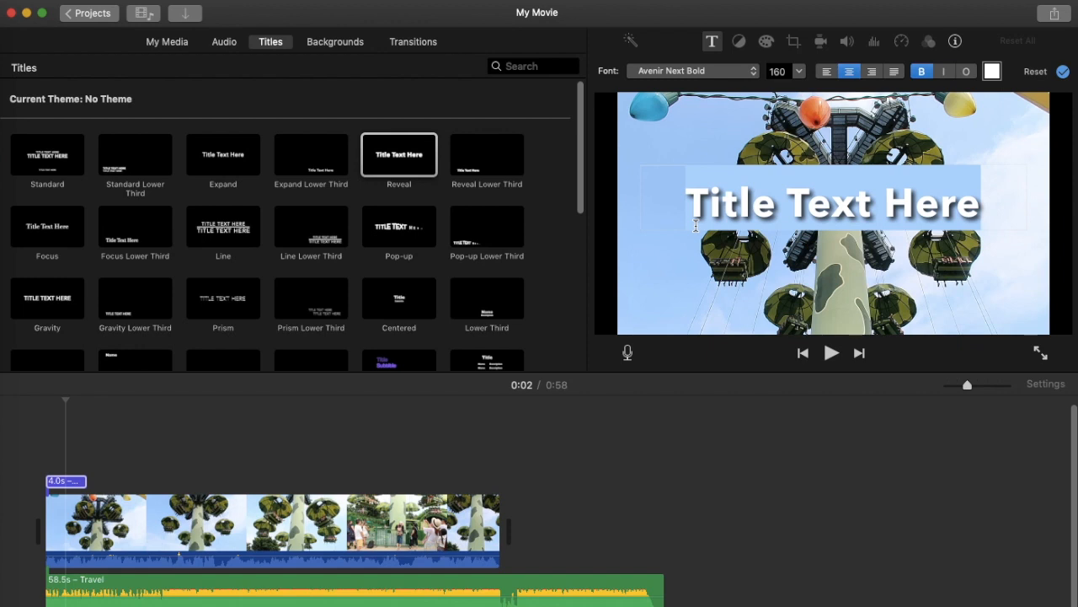
{"action": "type", "text": "hi j"}
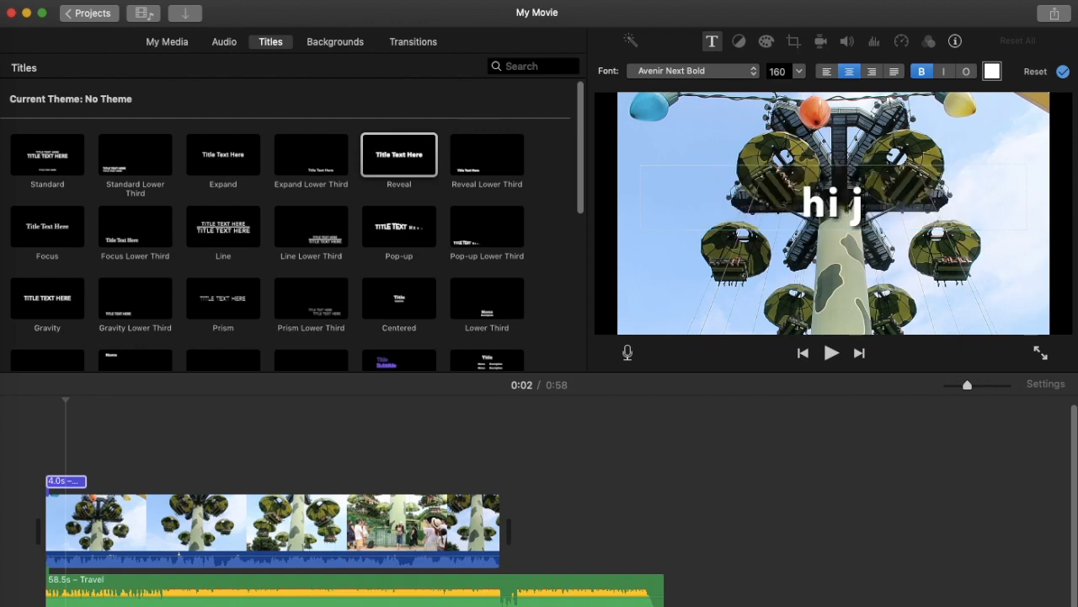
{"action": "type", "text": "ust a test"}
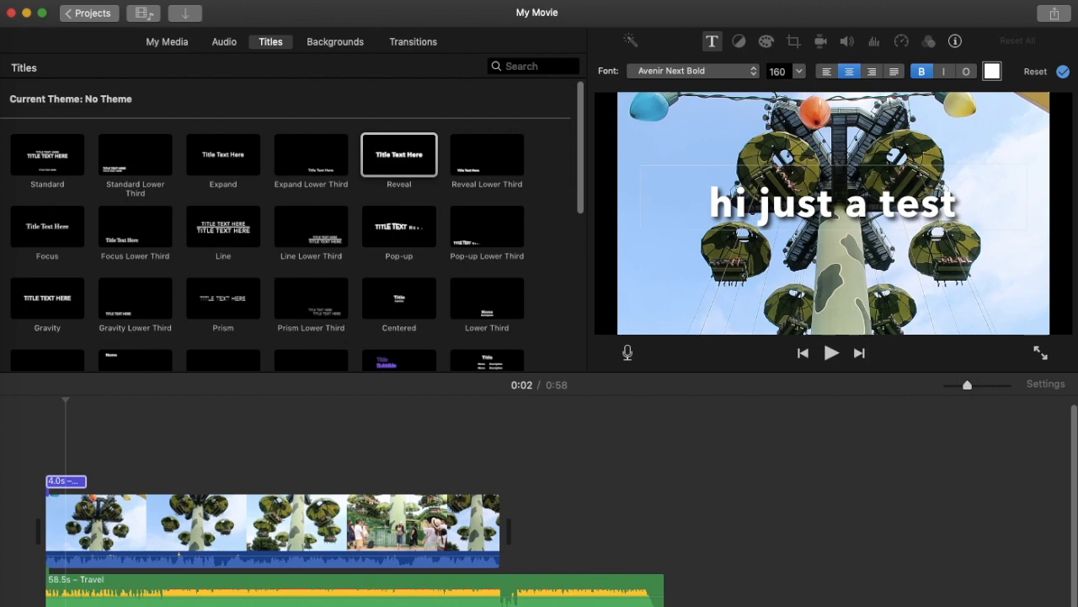
{"action": "left_click", "coordinate": [992, 71]}
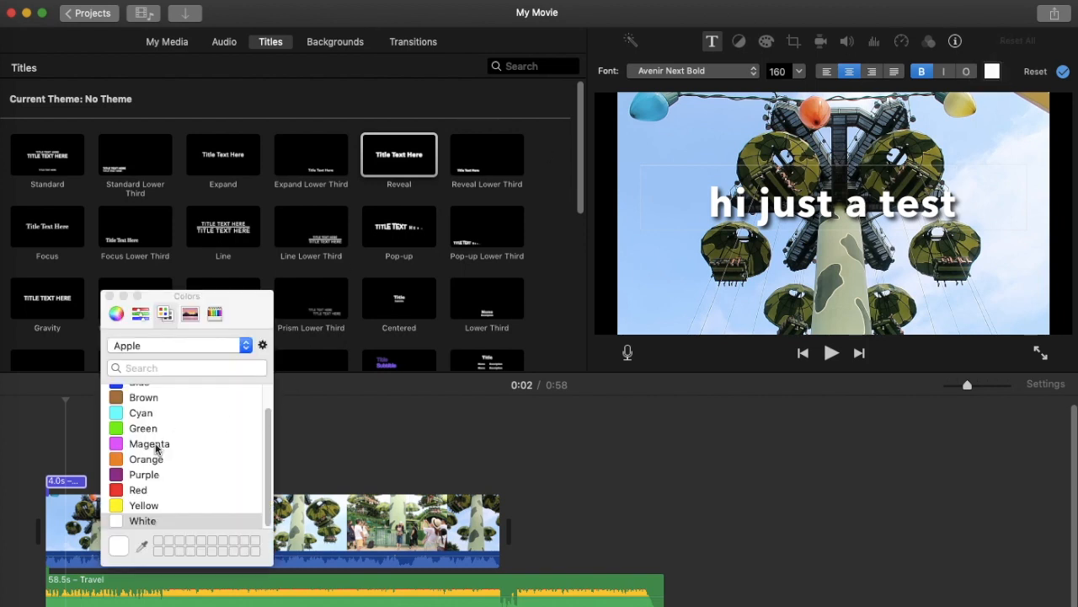
{"action": "left_click", "coordinate": [118, 489]}
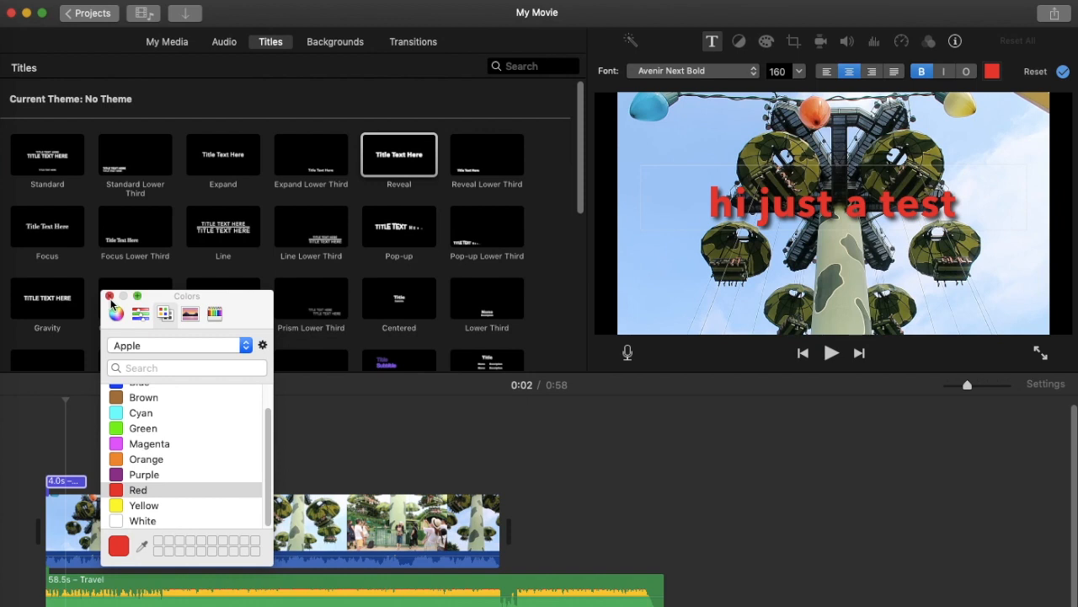
{"action": "left_click", "coordinate": [109, 297]}
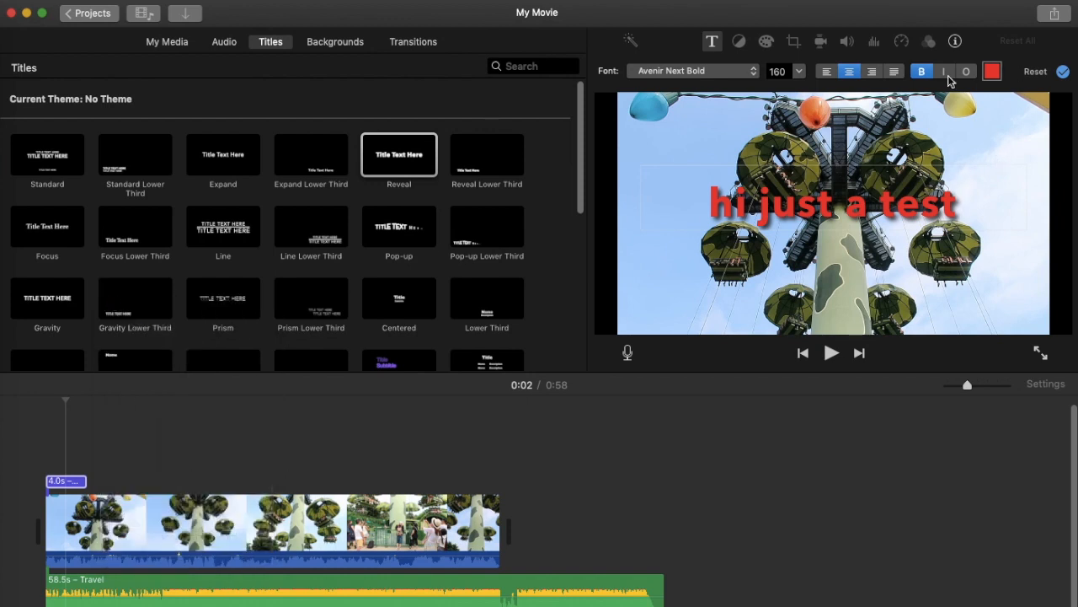
Set the title's font size to 146 and its font to Zapfino, then finish editing the title
{"action": "left_click", "coordinate": [799, 72]}
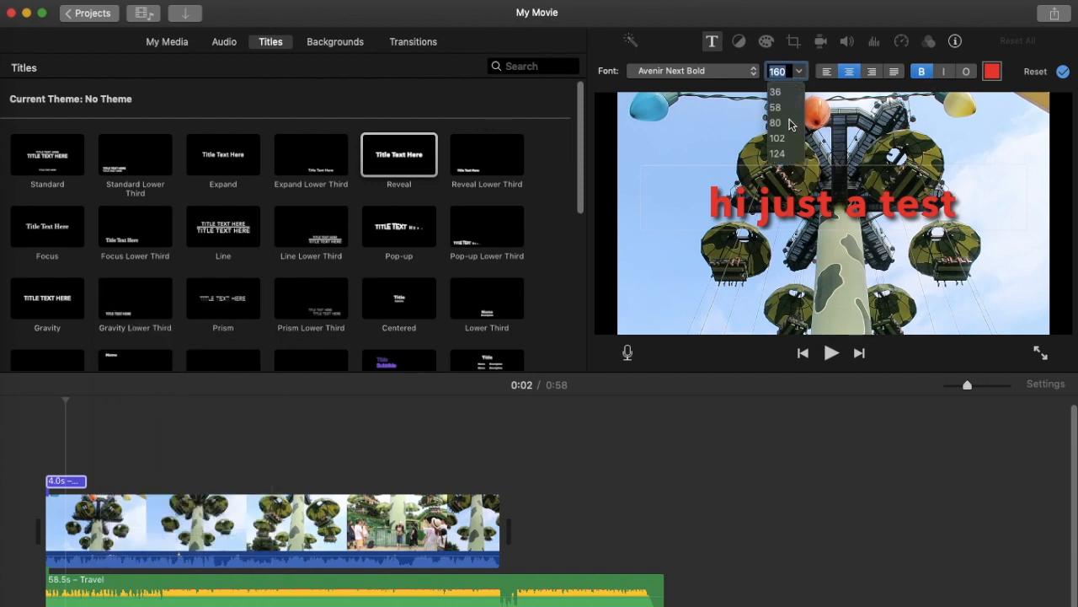
{"action": "left_click", "coordinate": [785, 140]}
{"action": "left_click", "coordinate": [799, 72]}
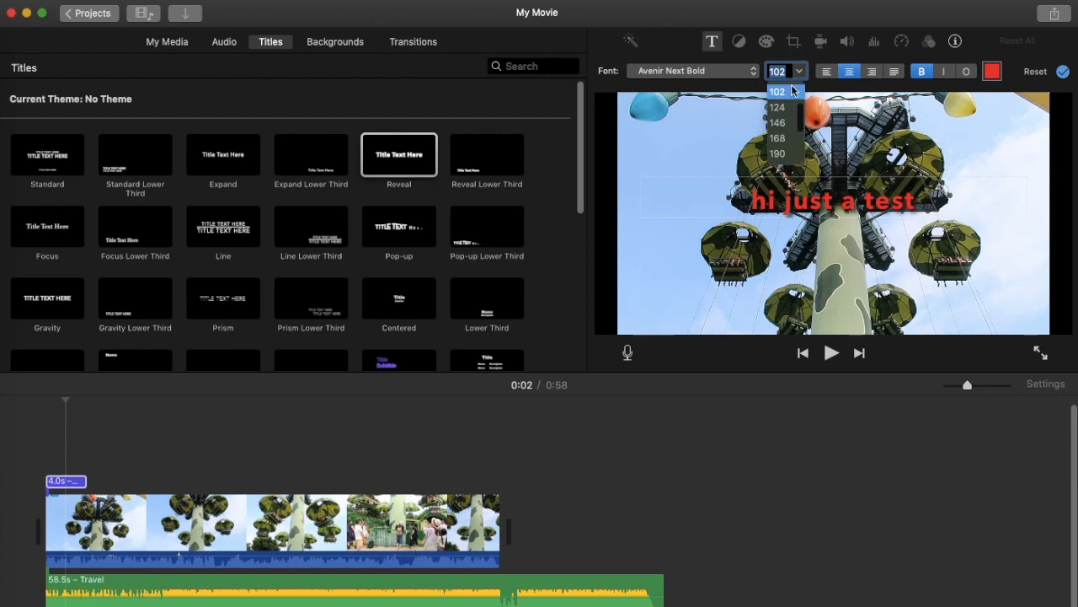
{"action": "left_click", "coordinate": [784, 124]}
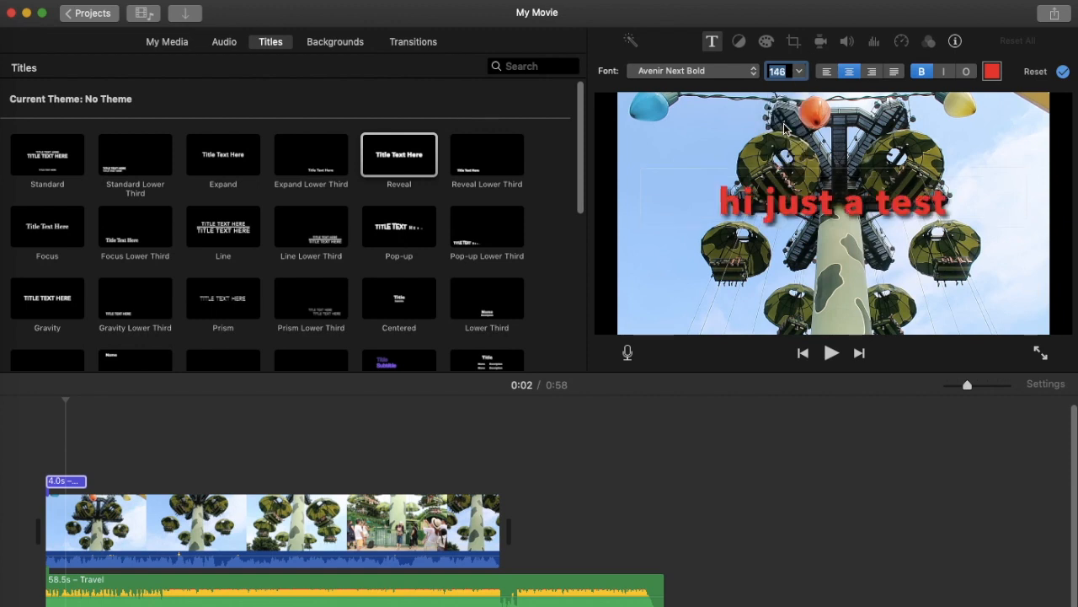
{"action": "left_click", "coordinate": [752, 74]}
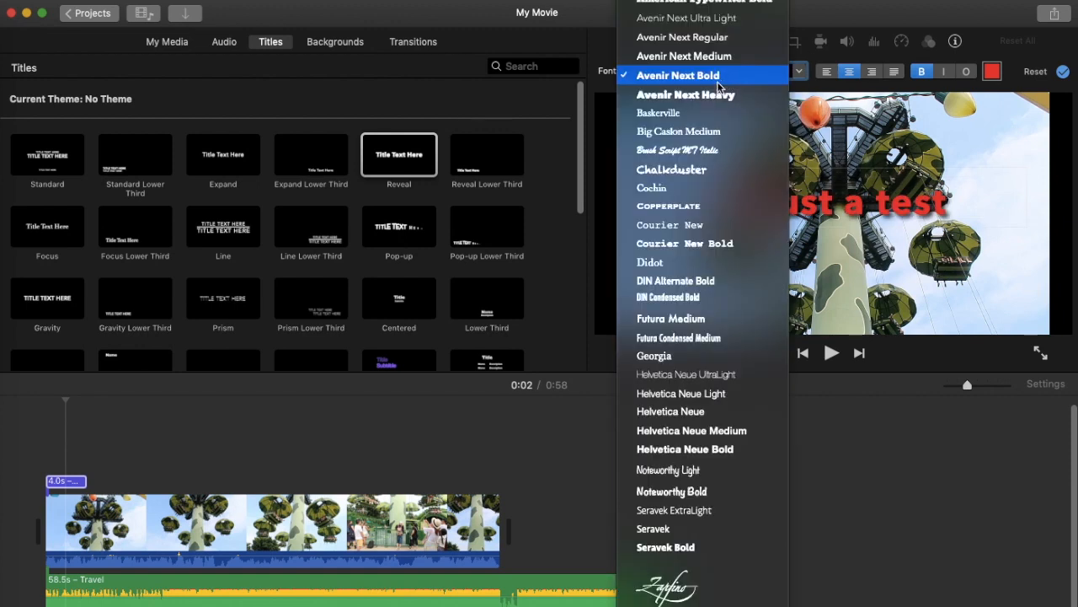
{"action": "left_click", "coordinate": [666, 588]}
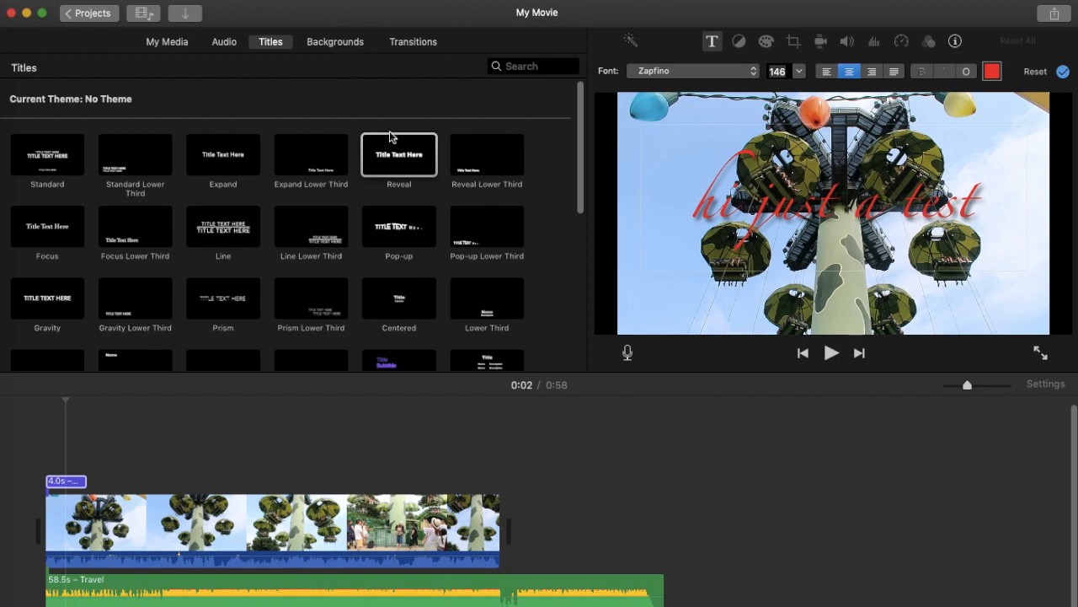
{"action": "left_click", "coordinate": [41, 439]}
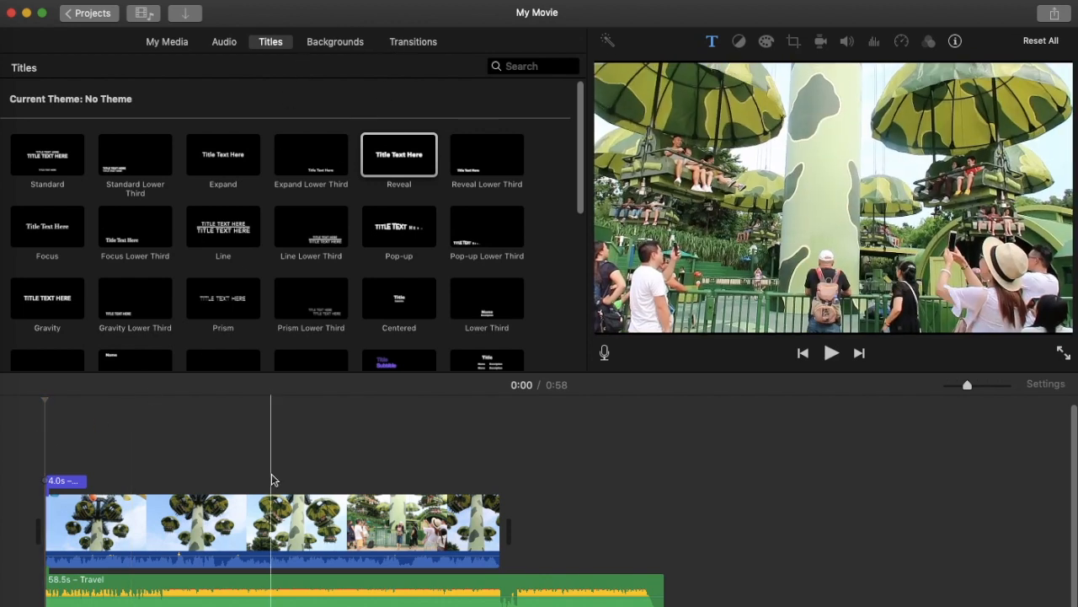
Split the ride clip at about 0:17 on the timeline
{"action": "left_click", "coordinate": [229, 518]}
{"action": "right_click", "coordinate": [230, 518]}
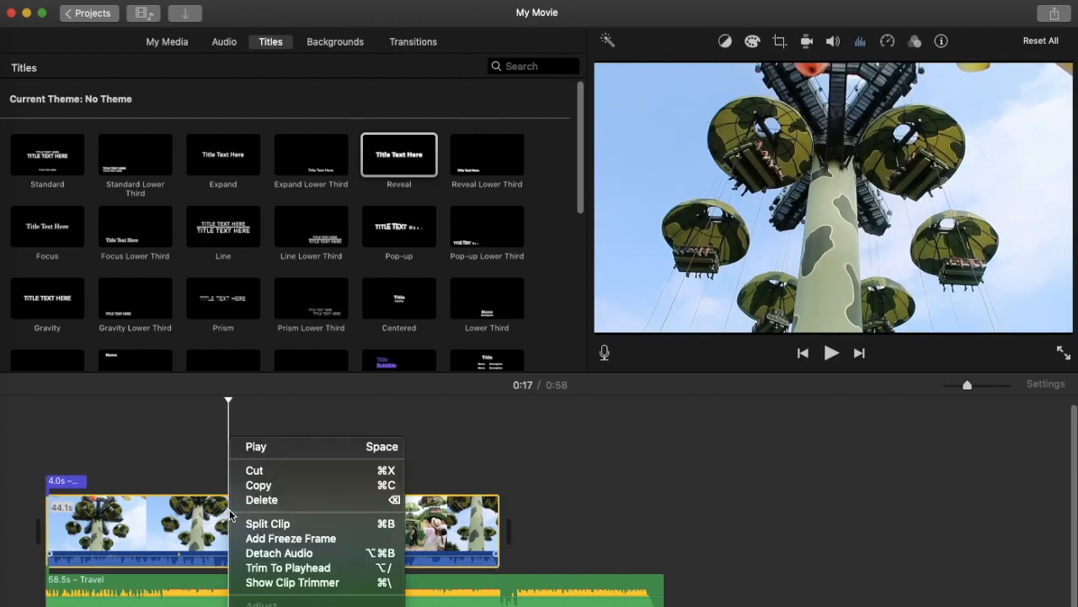
{"action": "left_click", "coordinate": [256, 524]}
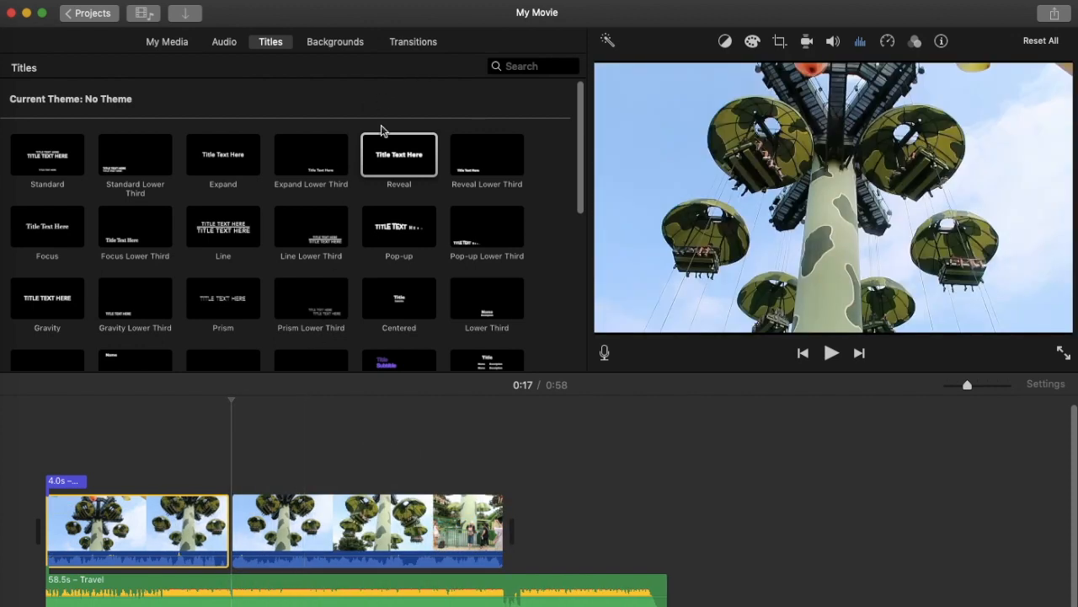
Insert a Spin In transition between the two parts of the ride clip and preview it
{"action": "left_click", "coordinate": [410, 44]}
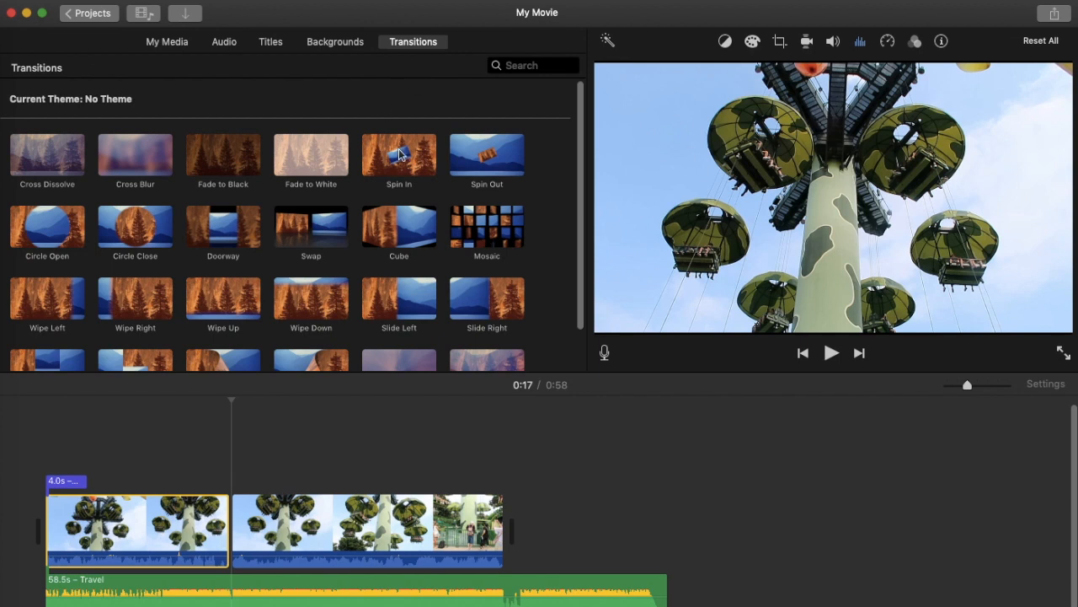
{"action": "left_click_drag", "start_coordinate": [396, 167], "coordinate": [231, 537]}
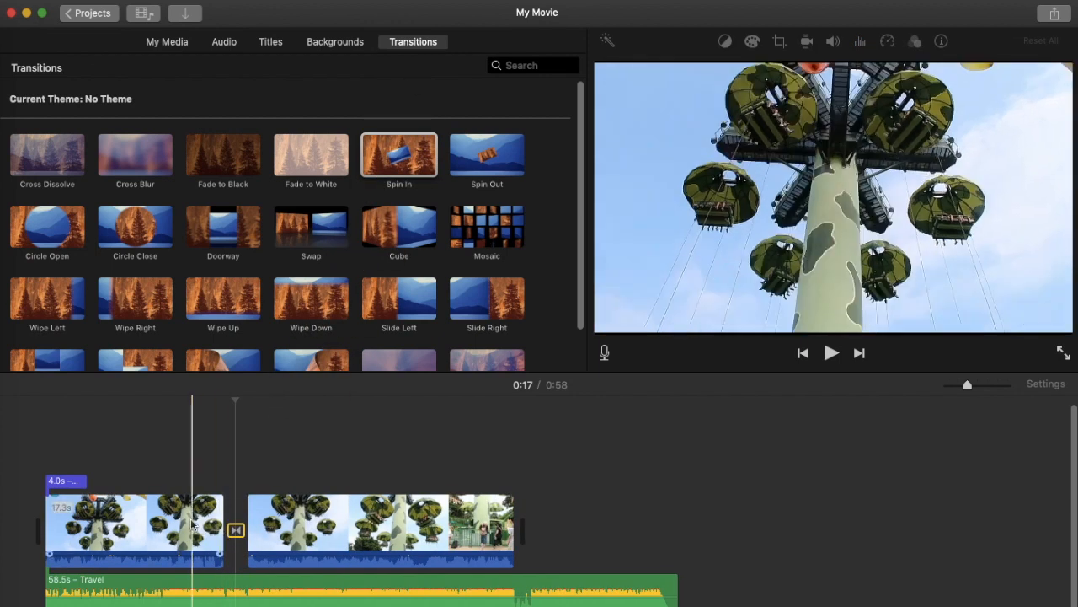
{"action": "left_click", "coordinate": [831, 353]}
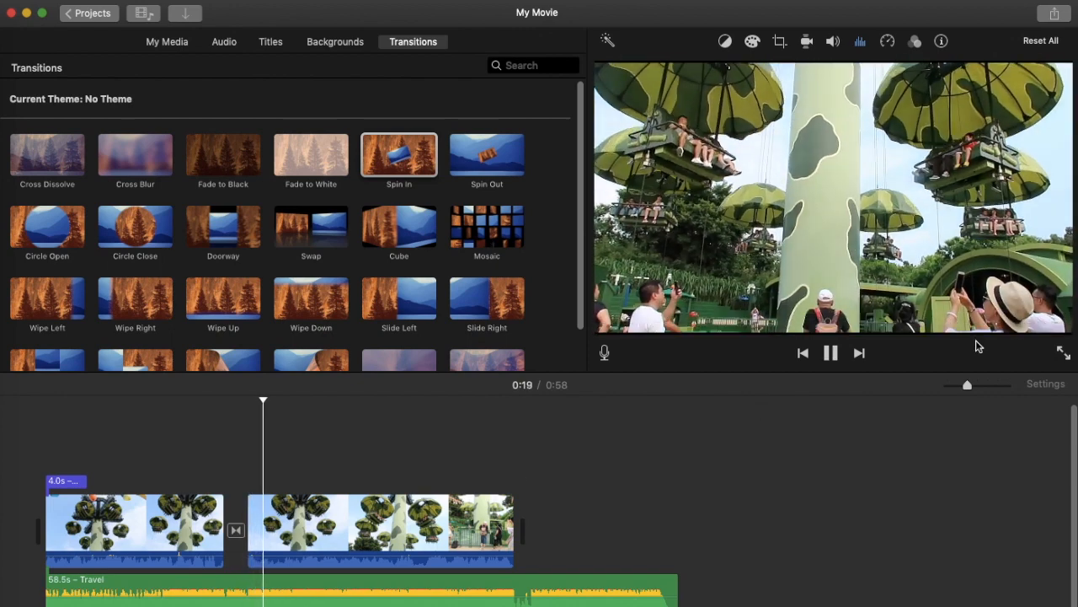
{"action": "left_click", "coordinate": [841, 353]}
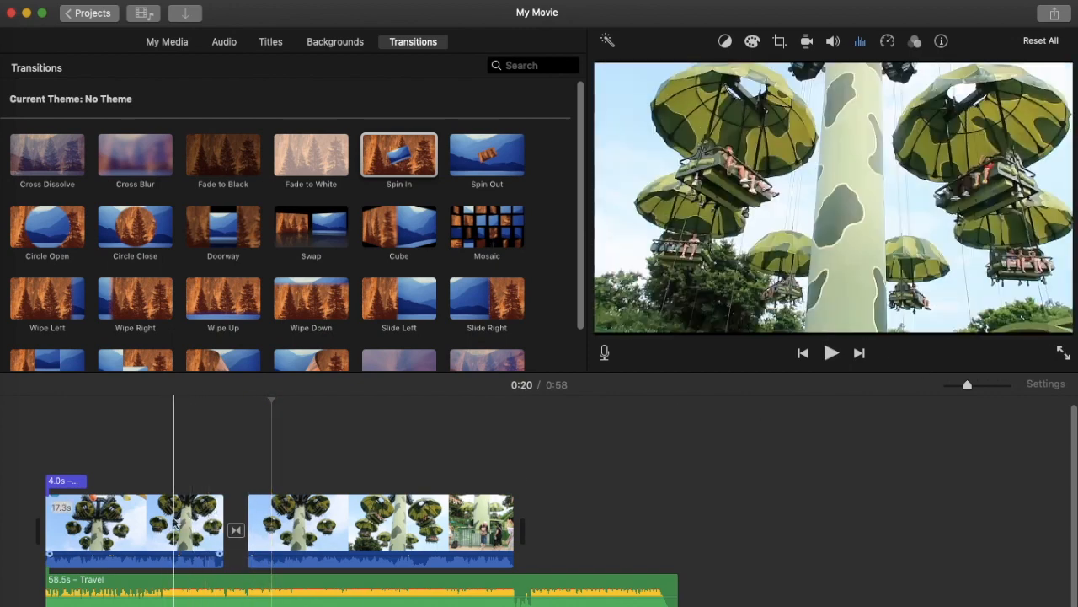
Detach the audio from the first part of the ride clip and delete the detached track
{"action": "right_click", "coordinate": [173, 522]}
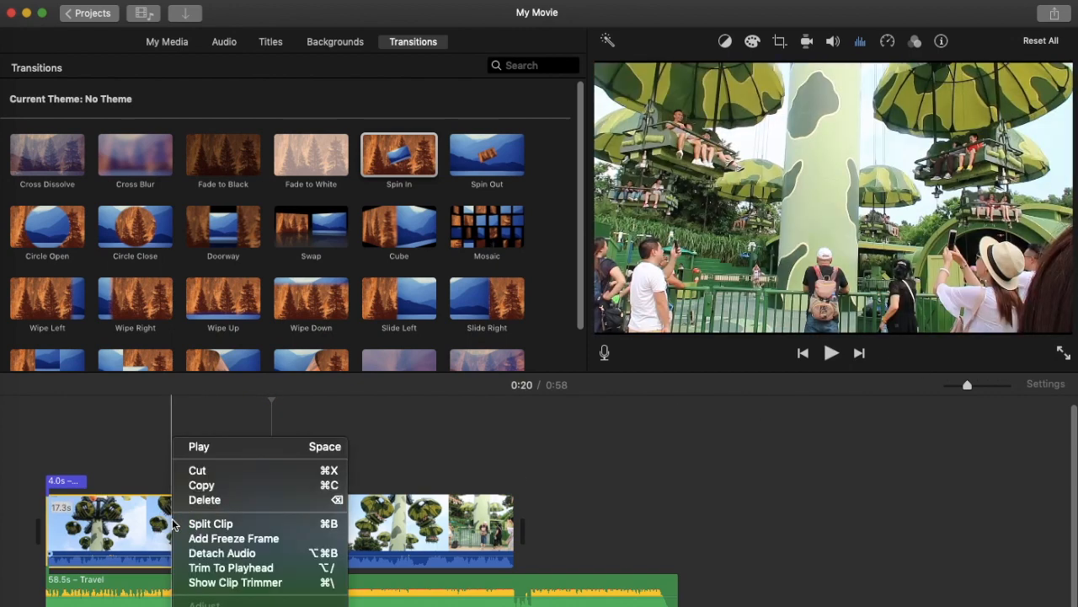
{"action": "left_click", "coordinate": [217, 558]}
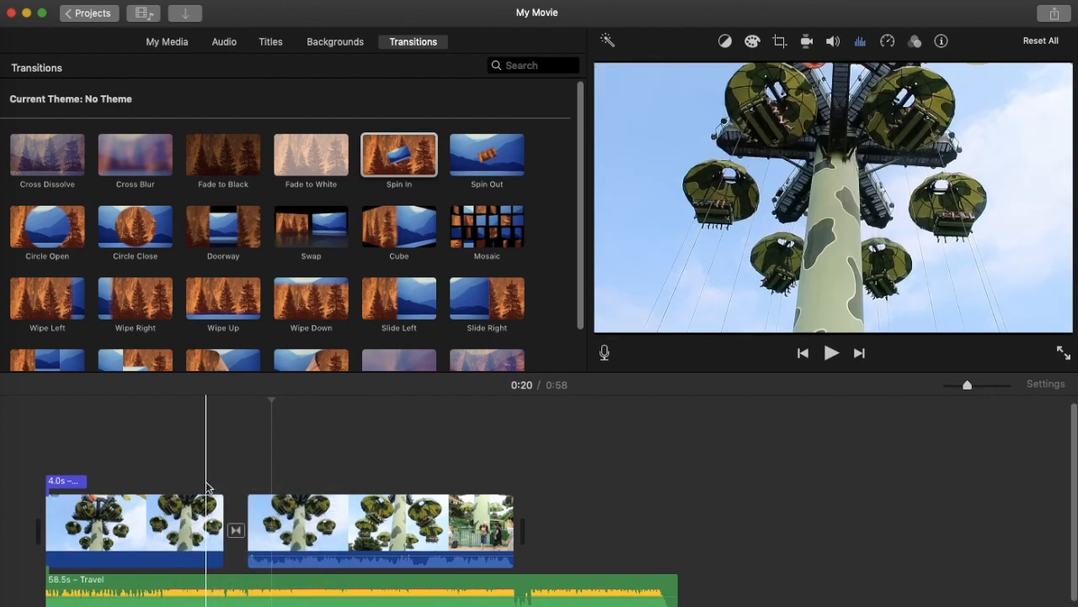
{"action": "left_click", "coordinate": [172, 581]}
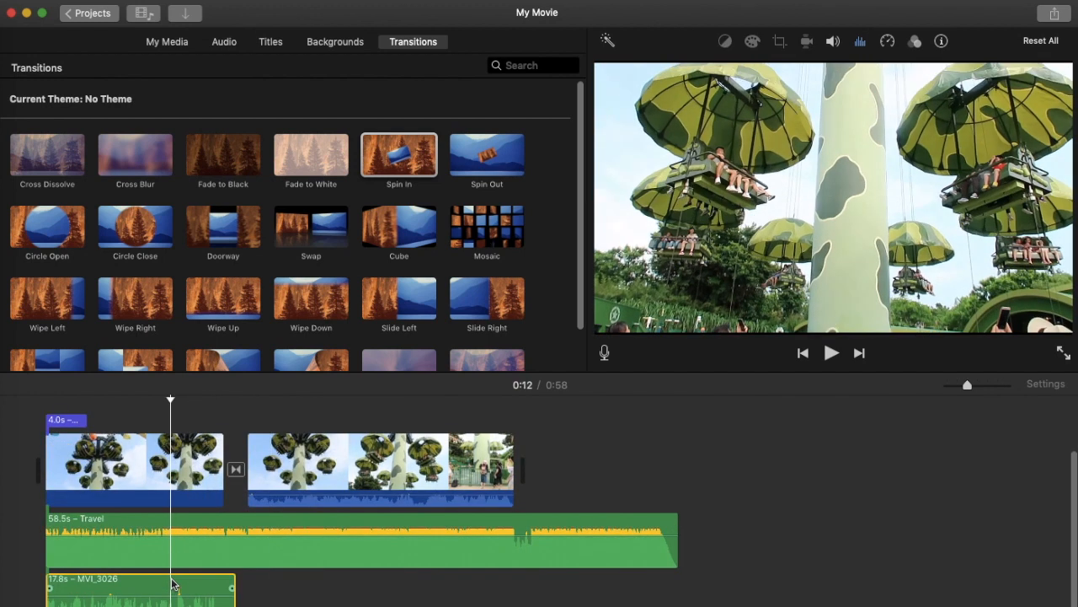
{"action": "key", "text": "Delete"}
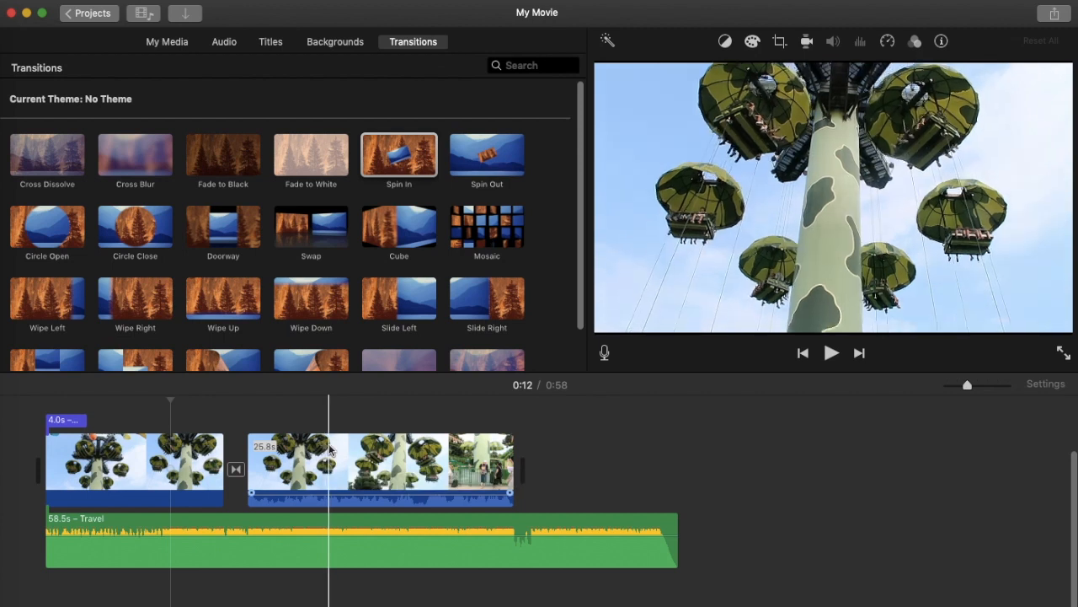
{"action": "scroll", "coordinate": [328, 459], "scroll_direction": "up", "scroll_amount": 3}
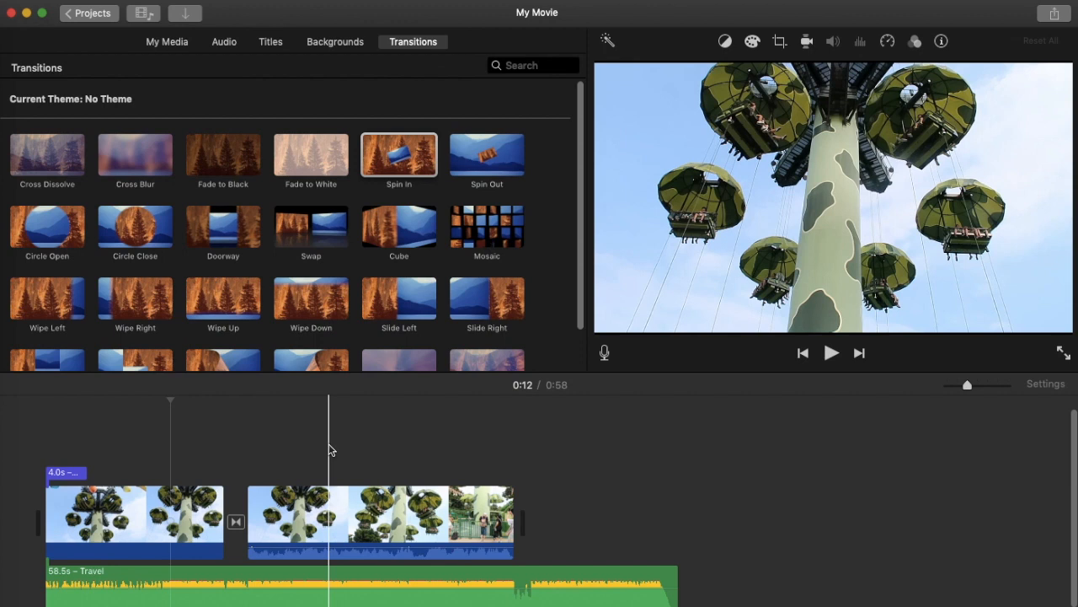
{"action": "left_click", "coordinate": [1054, 14]}
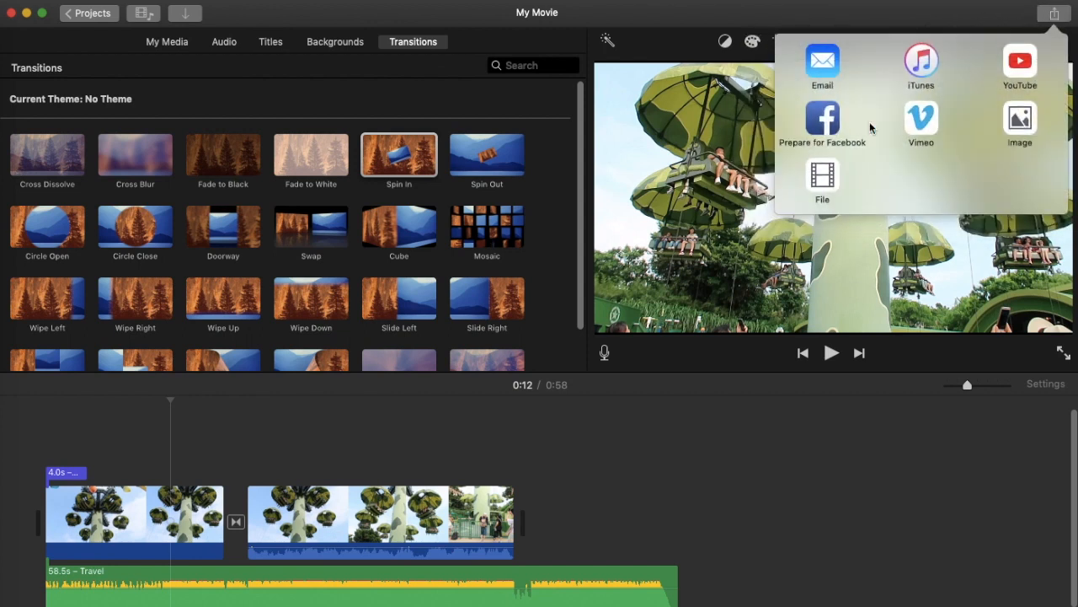
{"action": "left_click", "coordinate": [824, 175]}
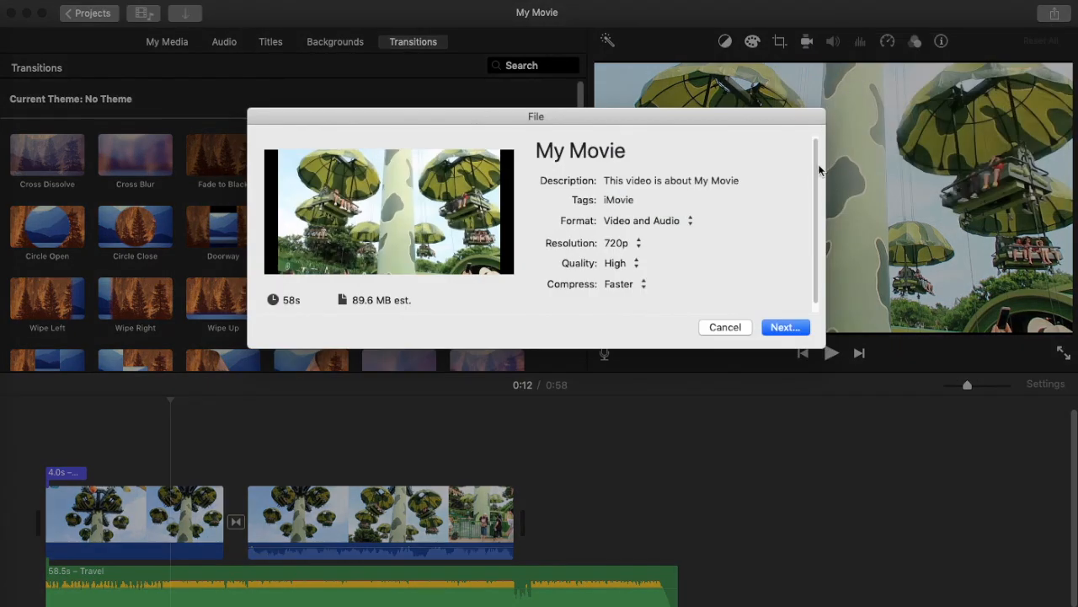
{"action": "left_click", "coordinate": [724, 327]}
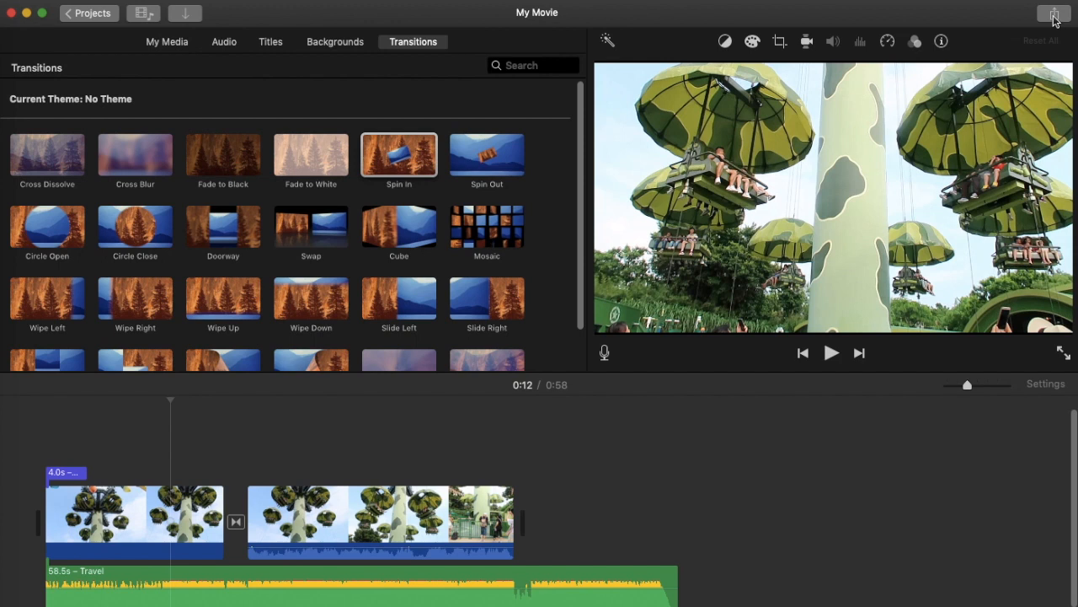
Export the movie as a video file named "samplemovie" and save it to the Desktop
{"action": "left_click", "coordinate": [1054, 14]}
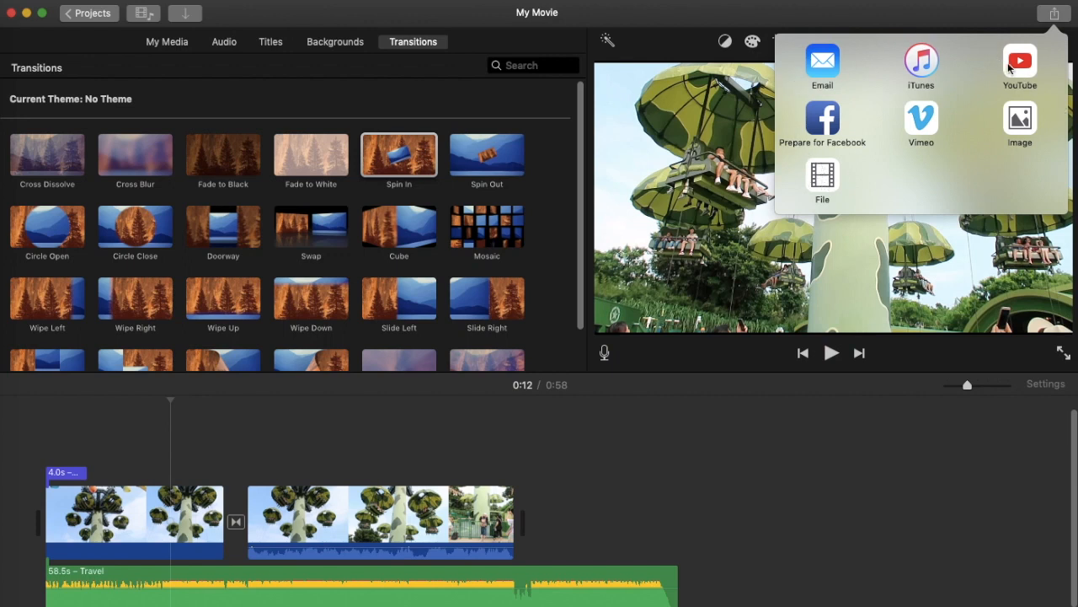
{"action": "left_click", "coordinate": [824, 176]}
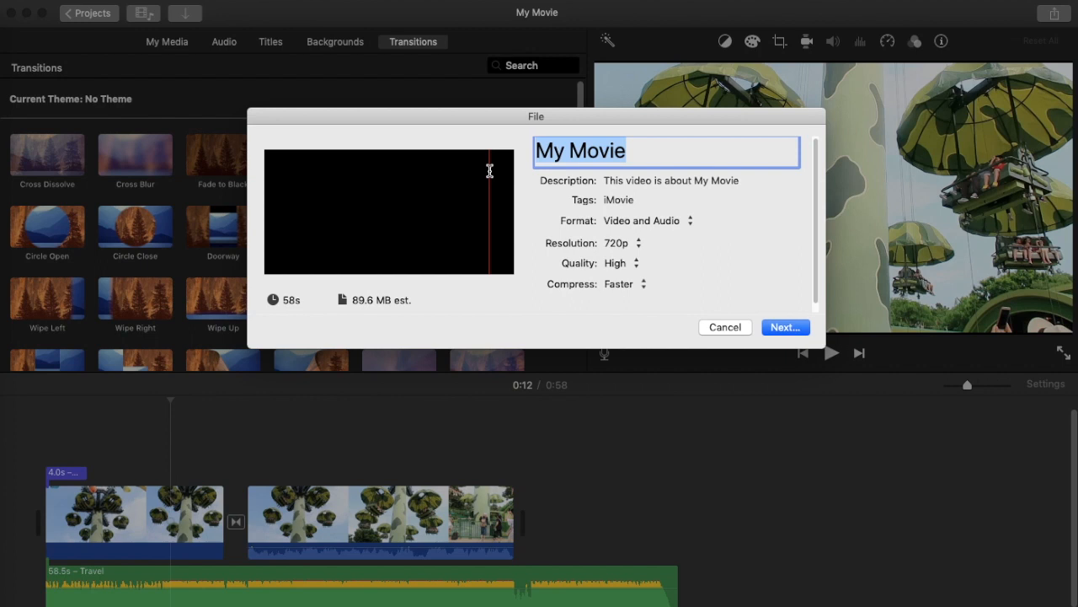
{"action": "type", "text": "sample"}
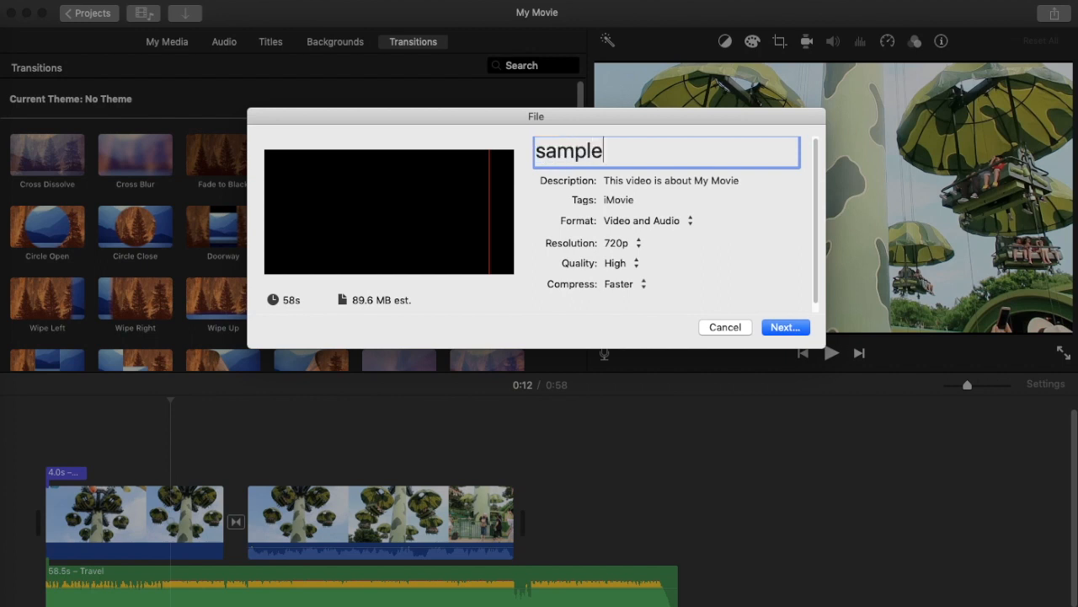
{"action": "type", "text": "movie"}
{"action": "left_click", "coordinate": [792, 334]}
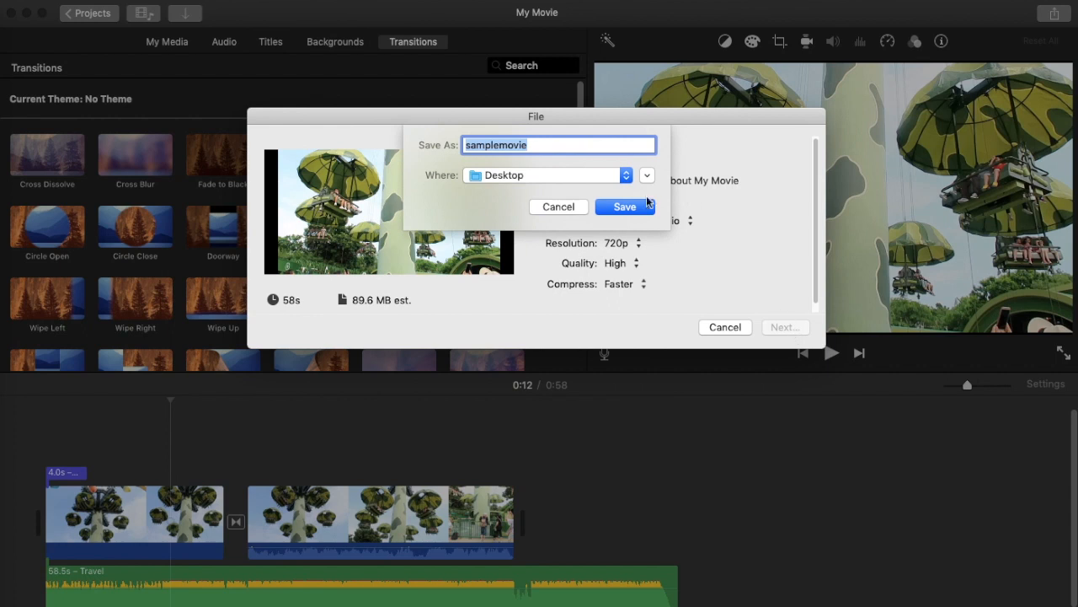
{"action": "left_click", "coordinate": [624, 207]}
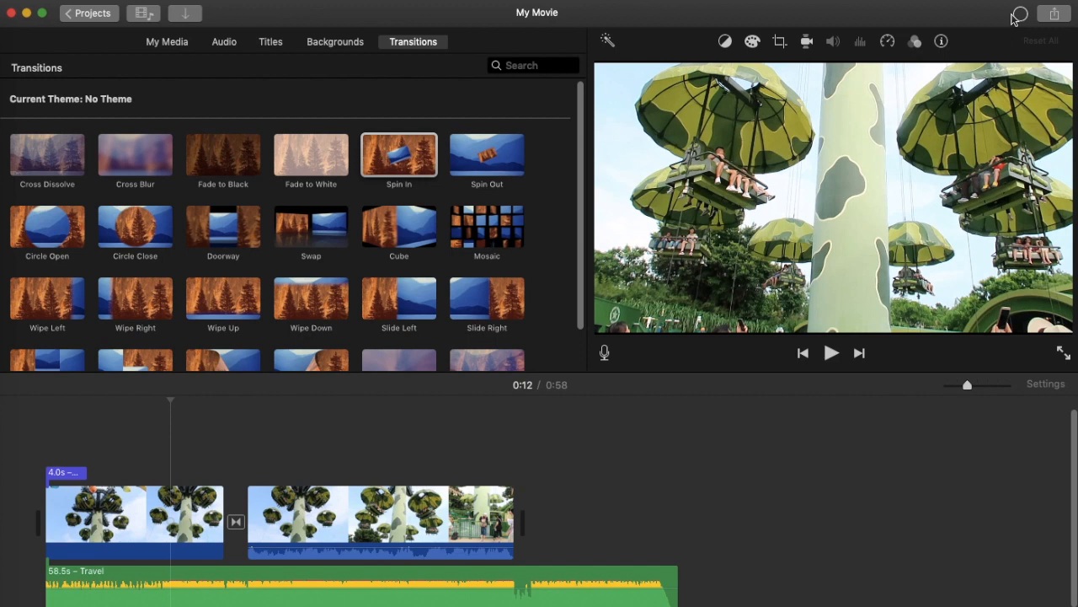
Check the export's progress, show the finished samplemovie.mp4 in Finder, and play it in the video player
{"action": "left_click", "coordinate": [1021, 16]}
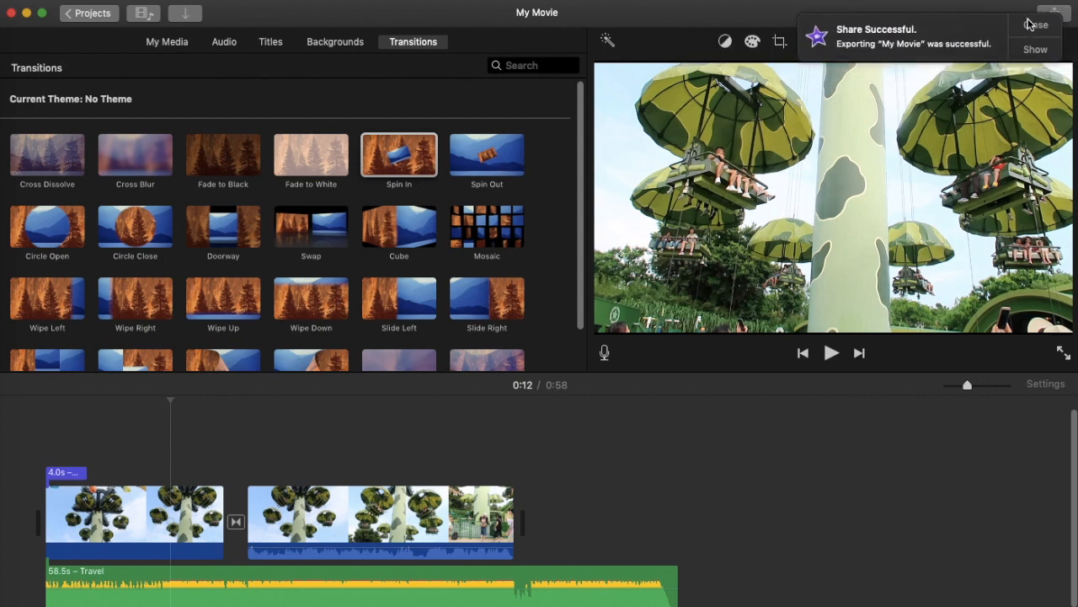
{"action": "left_click", "coordinate": [1035, 51]}
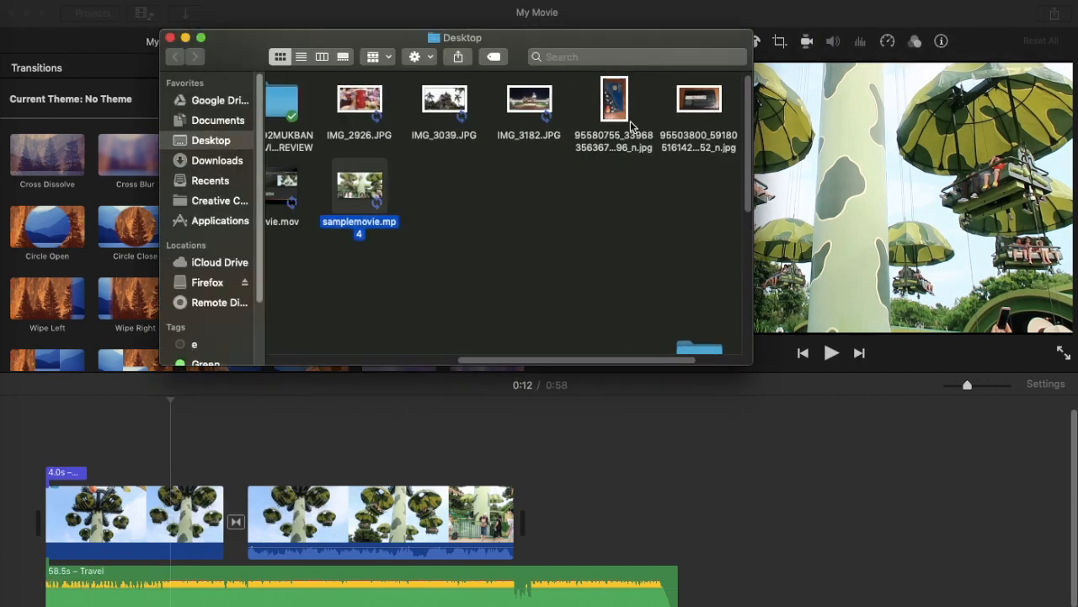
{"action": "left_click", "coordinate": [368, 176]}
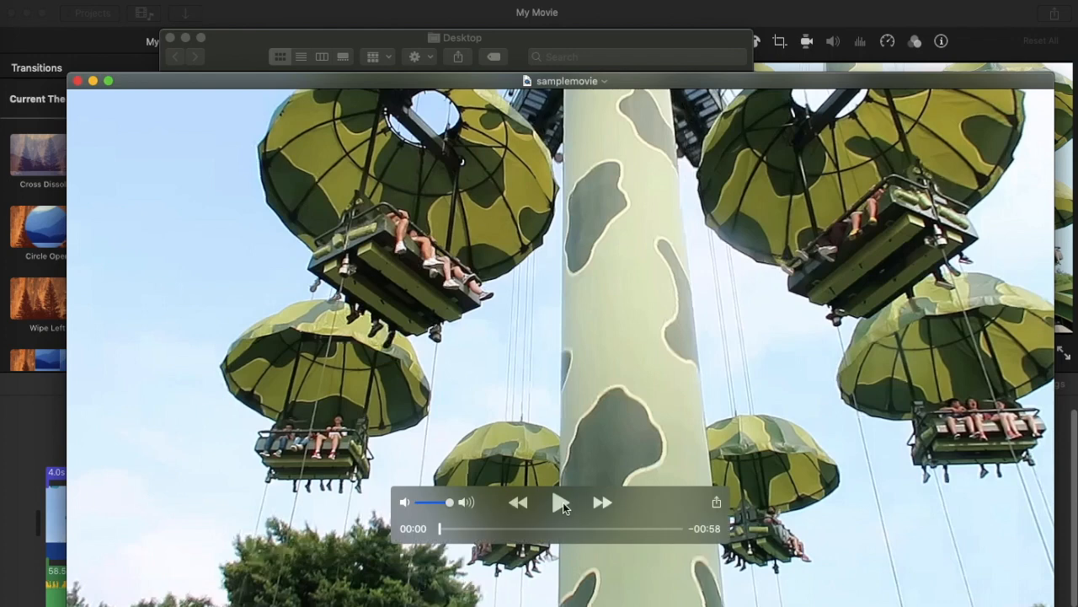
{"action": "left_click", "coordinate": [561, 502]}
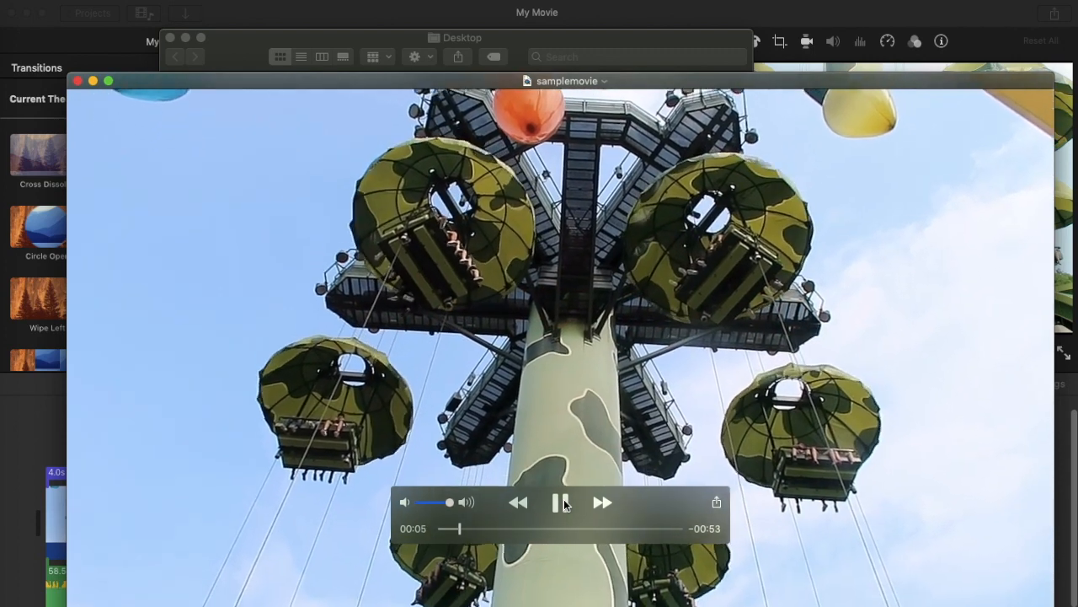
Watch the exported samplemovie in full screen, pause it partway, exit full screen and close the video
{"action": "left_click", "coordinate": [109, 80]}
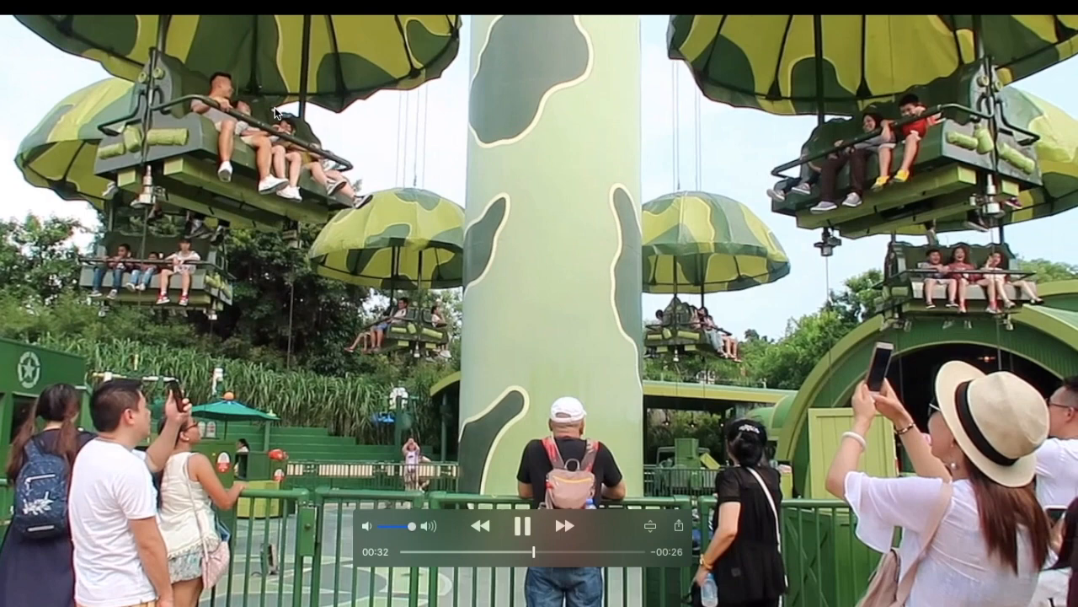
{"action": "left_click", "coordinate": [523, 526]}
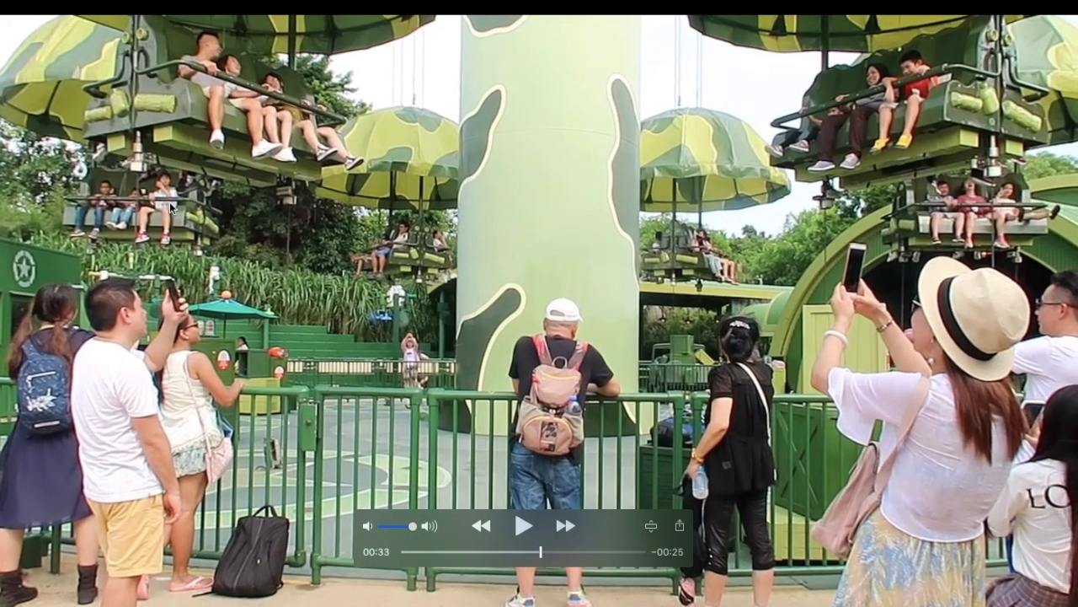
{"action": "key", "text": "Escape"}
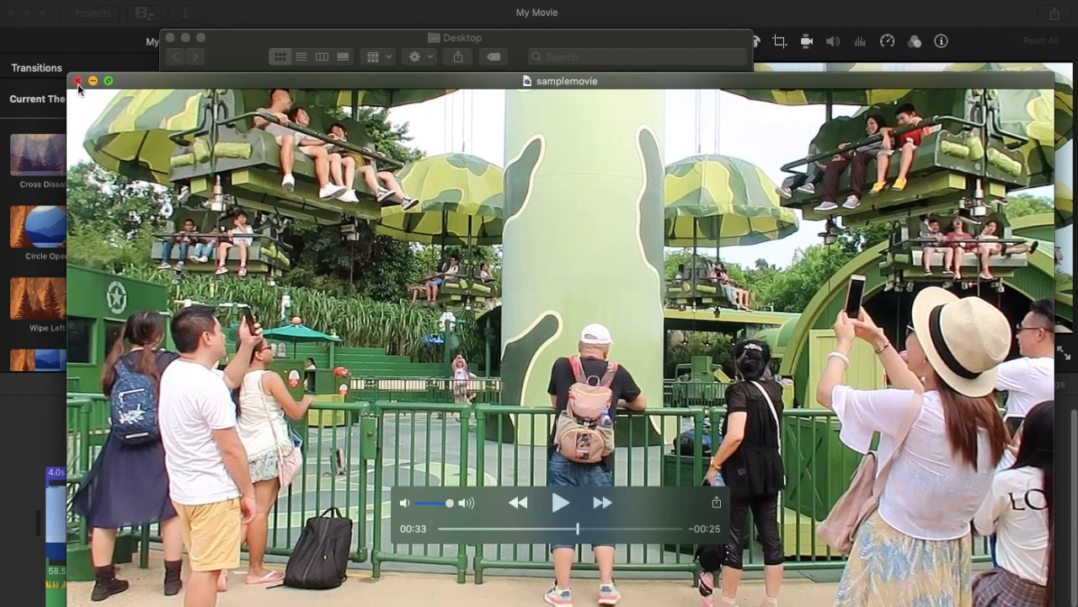
{"action": "left_click", "coordinate": [78, 81]}
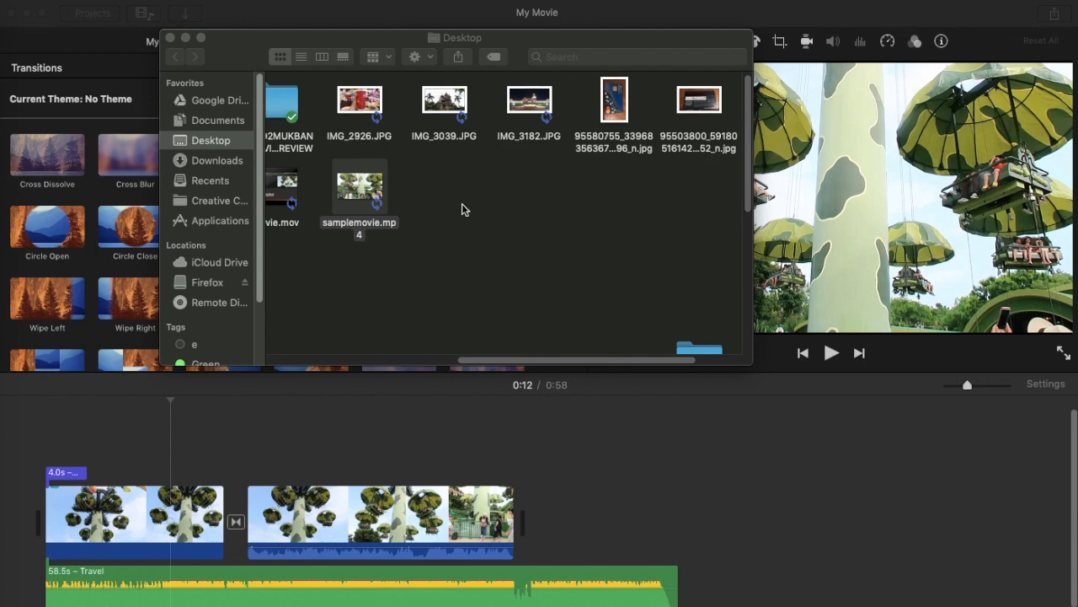
{"action": "scroll", "coordinate": [462, 209], "scroll_direction": "down", "scroll_amount": 1}
{"action": "scroll", "coordinate": [461, 207], "scroll_direction": "up", "scroll_amount": 1}
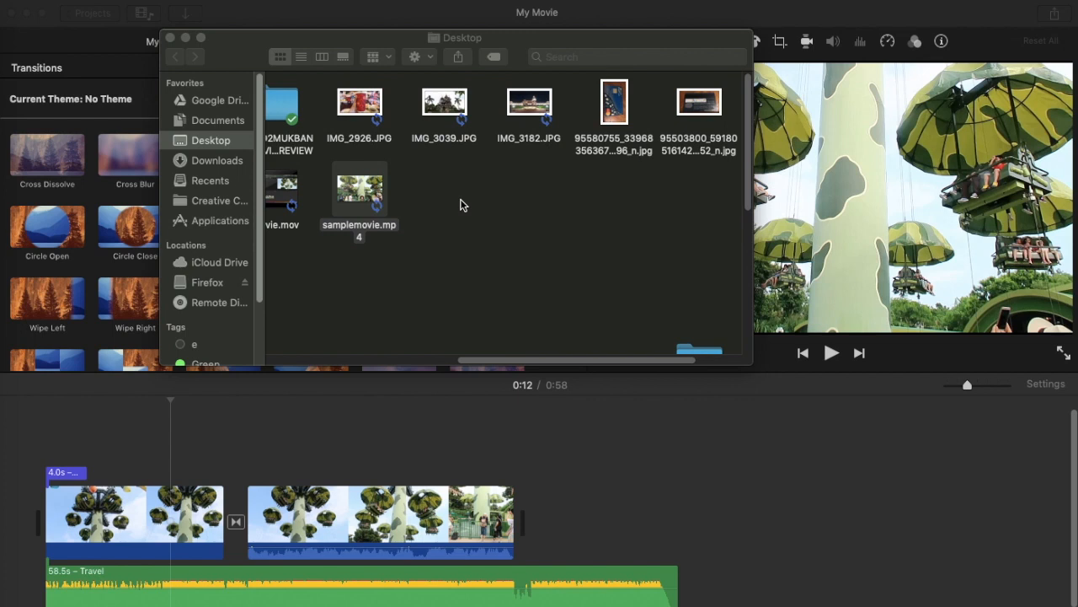
{"action": "scroll", "coordinate": [461, 205], "scroll_direction": "down", "scroll_amount": 5}
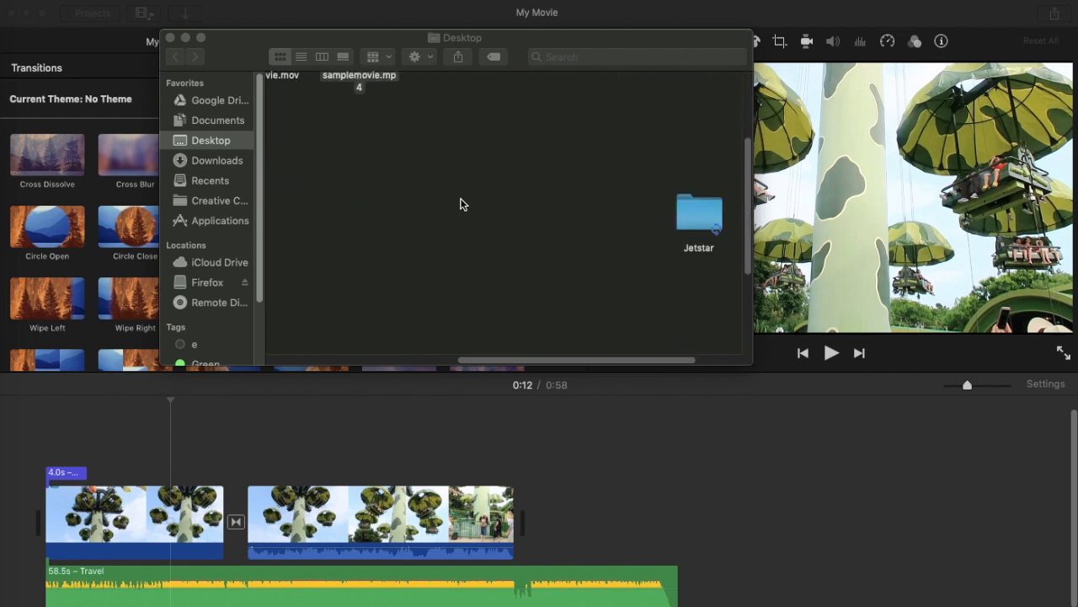